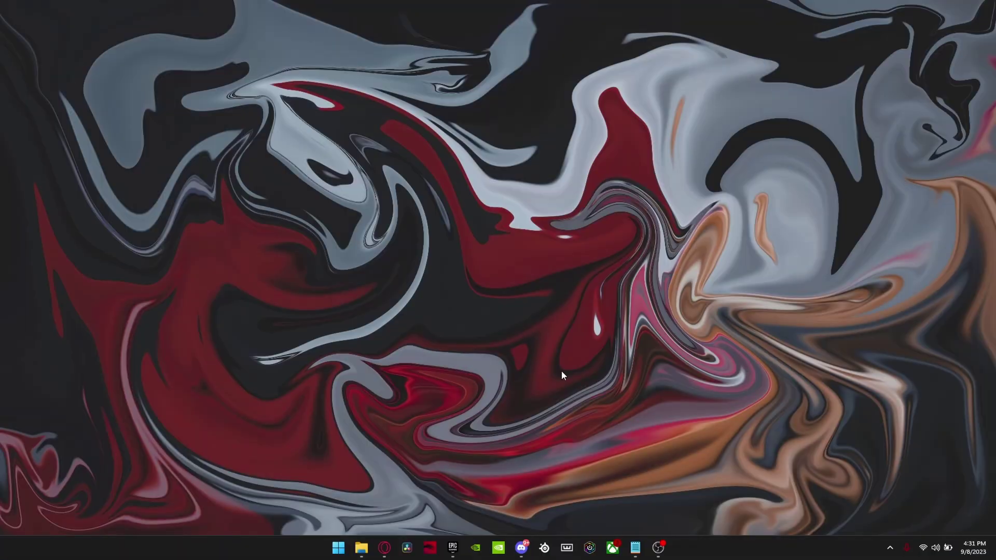
Step: Create a new restore point for the Windows (C:) drive from System Properties
{"action": "key", "text": "super"}
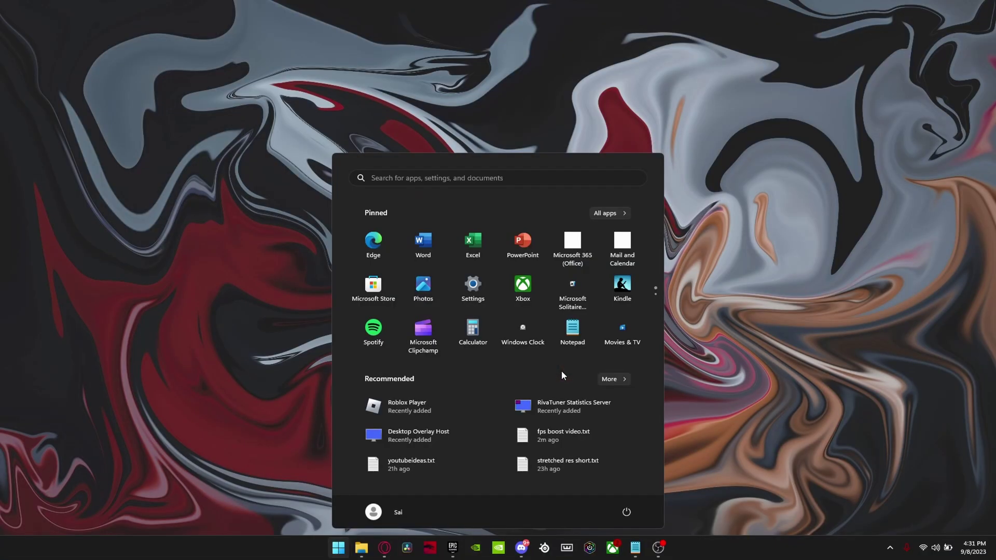
{"action": "type", "text": "create a rest"}
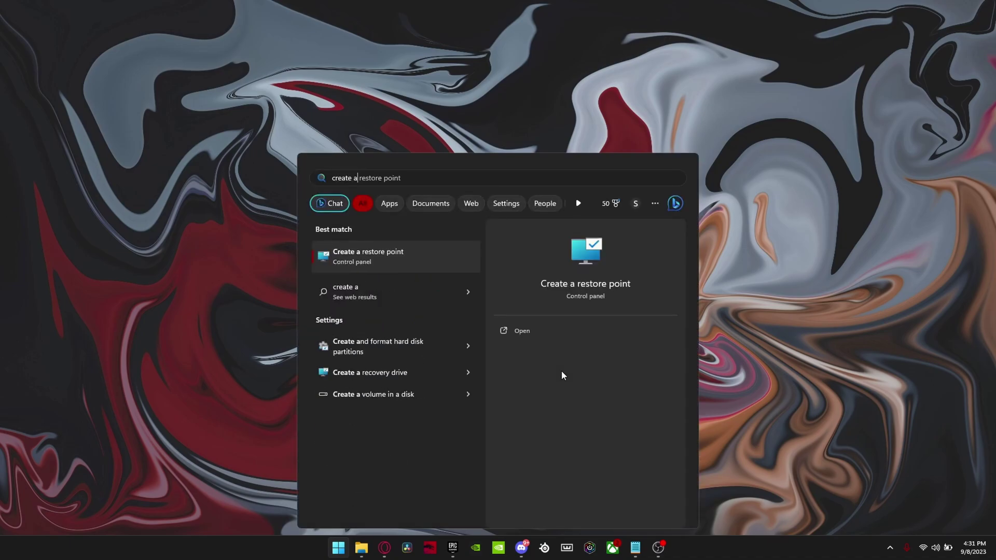
{"action": "left_click", "coordinate": [380, 250]}
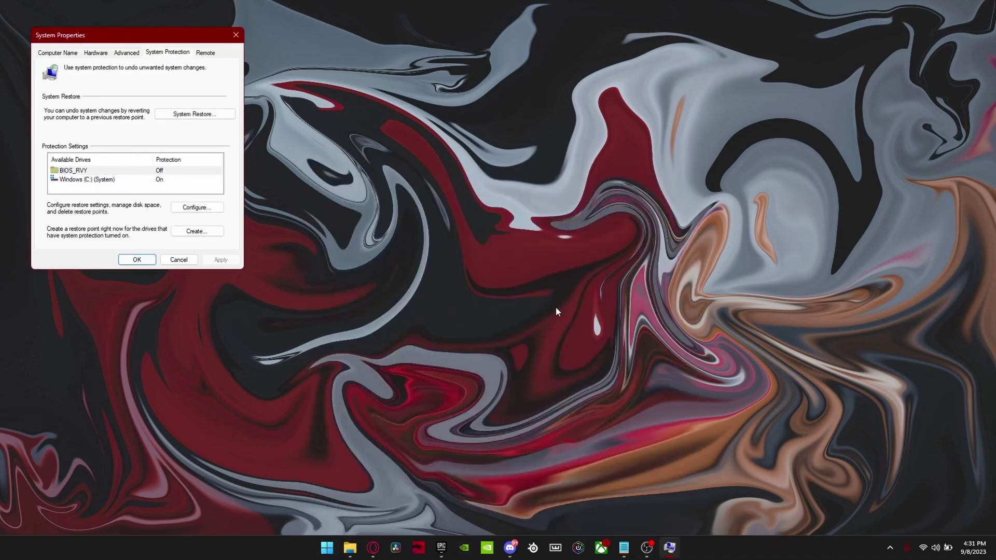
{"action": "left_click_drag", "start_coordinate": [518, 169], "coordinate": [517, 168]}
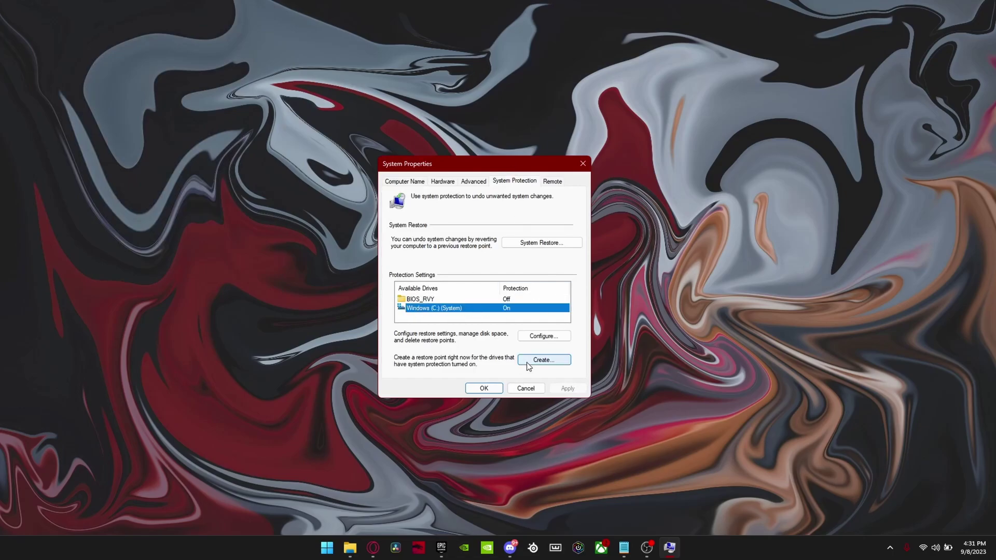
{"action": "left_click", "coordinate": [542, 360]}
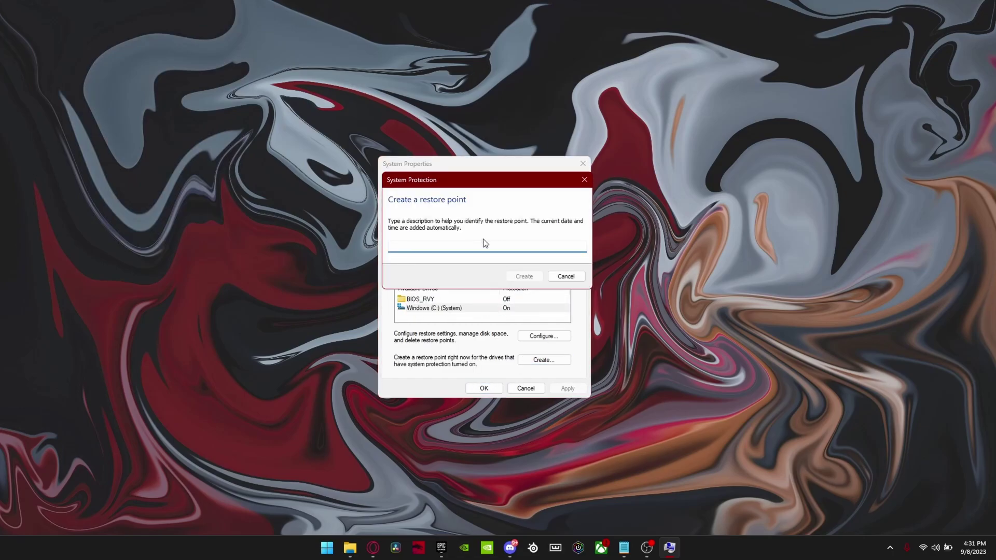
{"action": "left_click", "coordinate": [513, 276]}
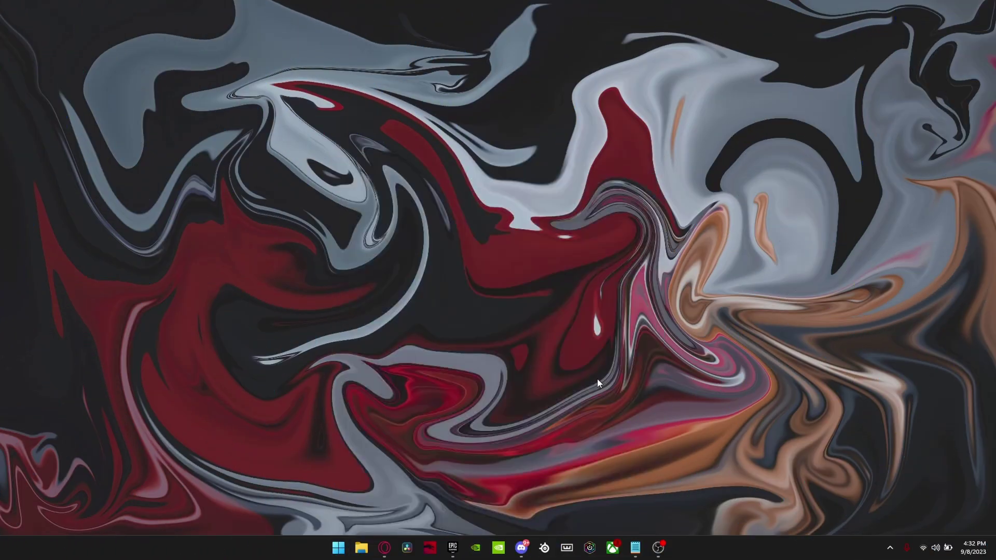
{"action": "key", "text": "super"}
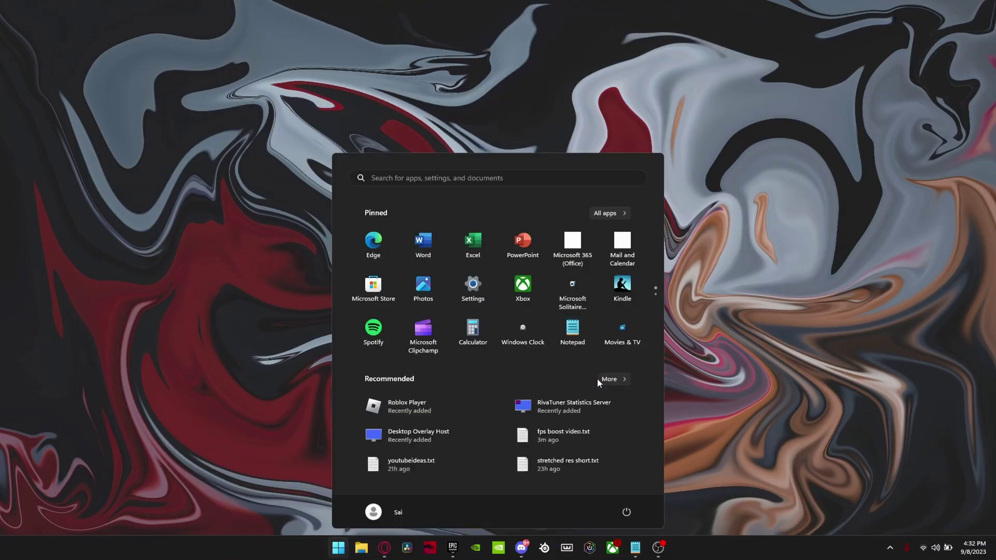
{"action": "type", "text": "power plan"}
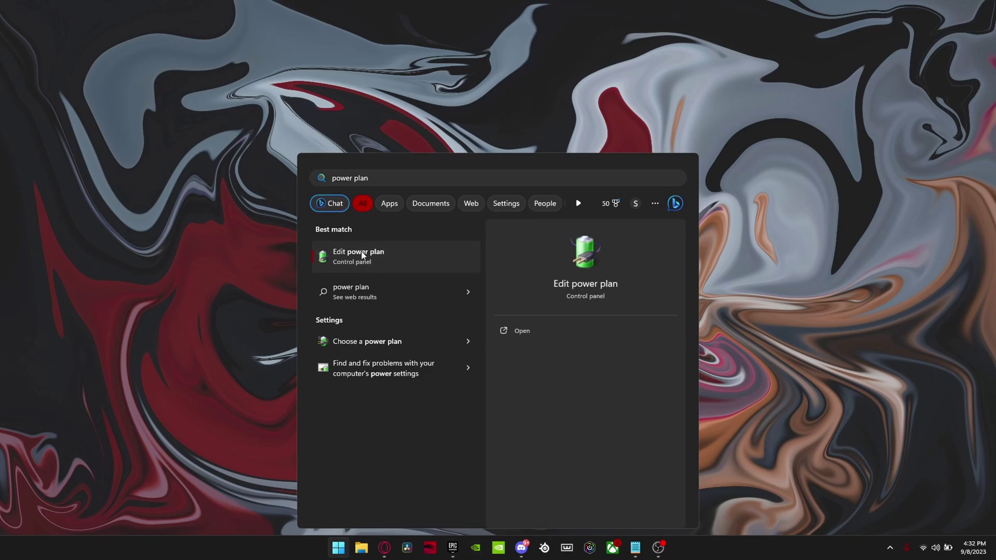
{"action": "left_click", "coordinate": [363, 256]}
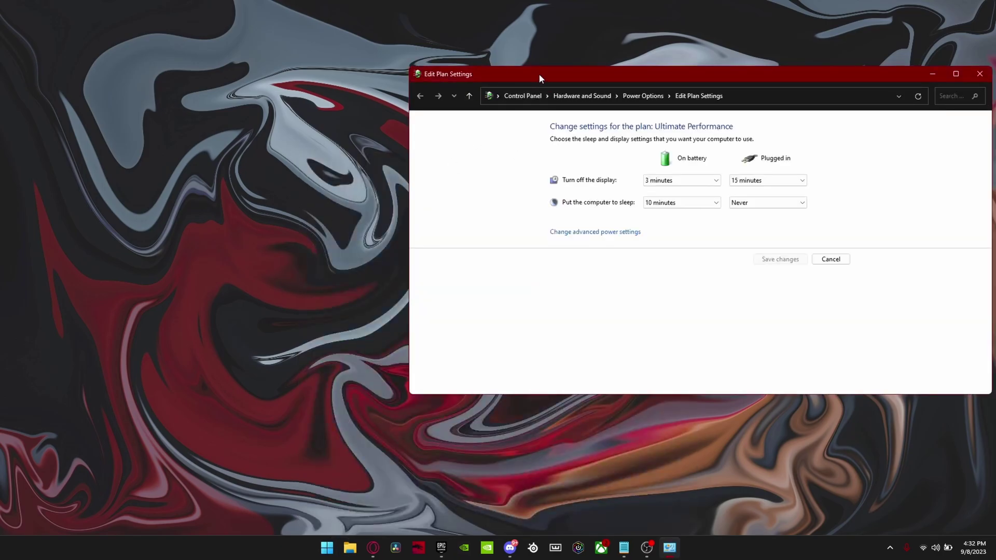
{"action": "left_click_drag", "start_coordinate": [540, 76], "coordinate": [443, 94]}
{"action": "left_click", "coordinate": [520, 113]}
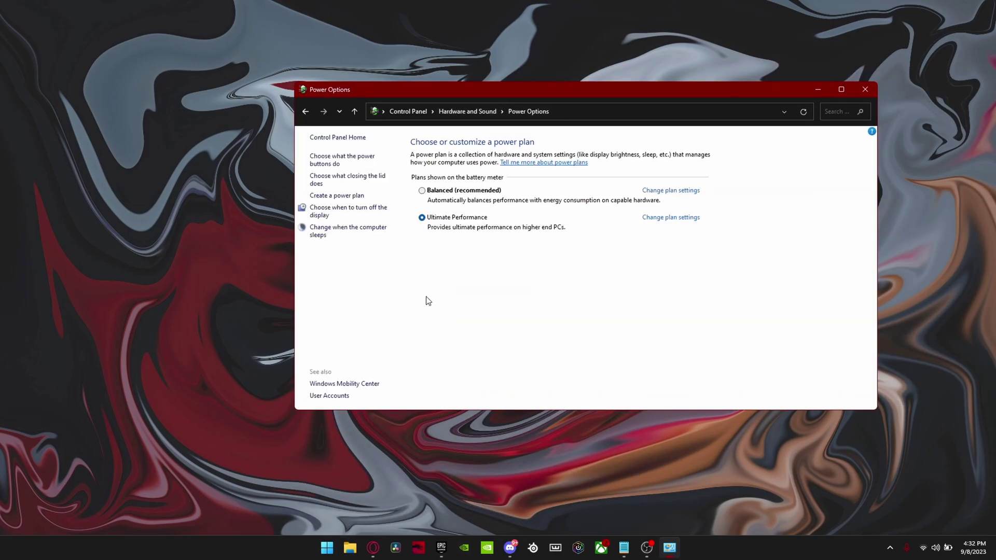
{"action": "left_click_drag", "start_coordinate": [583, 89], "coordinate": [527, 105]}
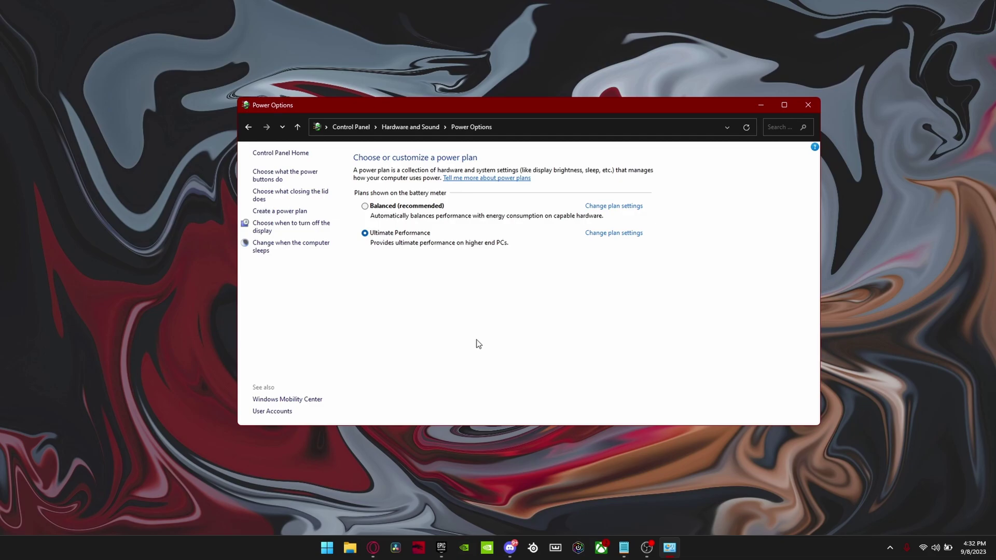
{"action": "left_click", "coordinate": [288, 212]}
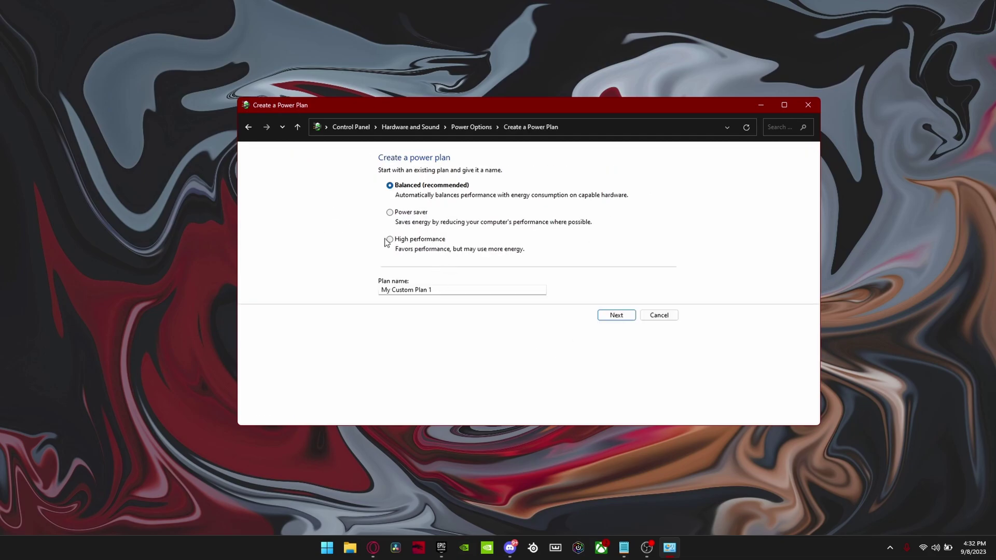
Step: Turn Windows notifications off in Settings
{"action": "left_click", "coordinate": [807, 104]}
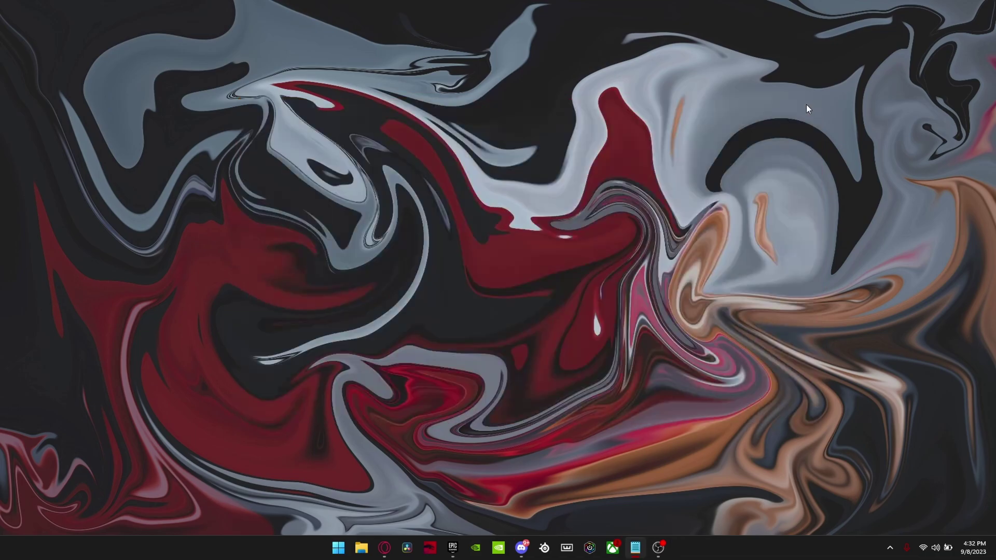
{"action": "key", "text": "super"}
{"action": "type", "text": "notificati"}
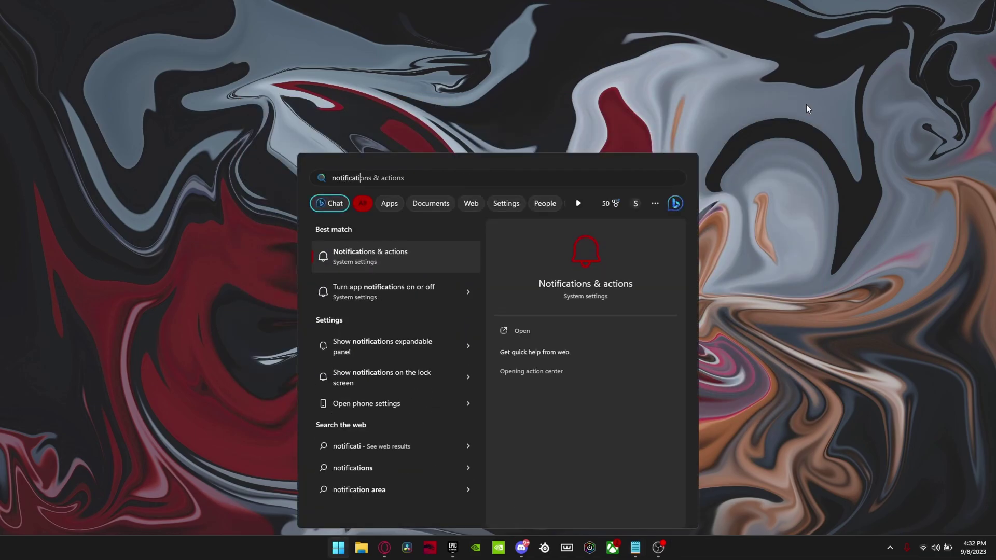
{"action": "key", "text": "Return"}
{"action": "left_click_drag", "start_coordinate": [583, 25], "coordinate": [582, 21]}
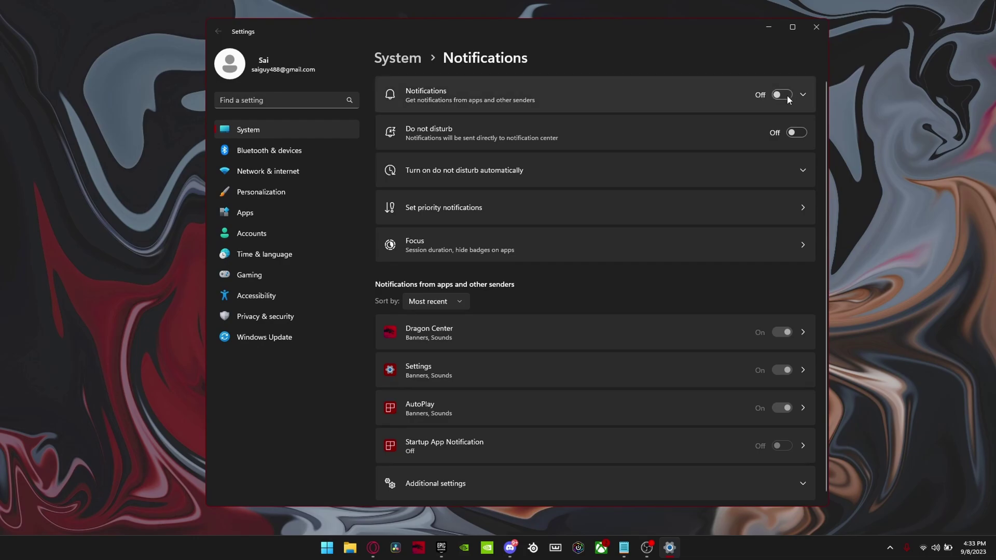
{"action": "left_click", "coordinate": [815, 23]}
Step: Switch Guilded and Microsoft Teams off in Startup Apps
{"action": "key", "text": "super"}
{"action": "type", "text": "startup"}
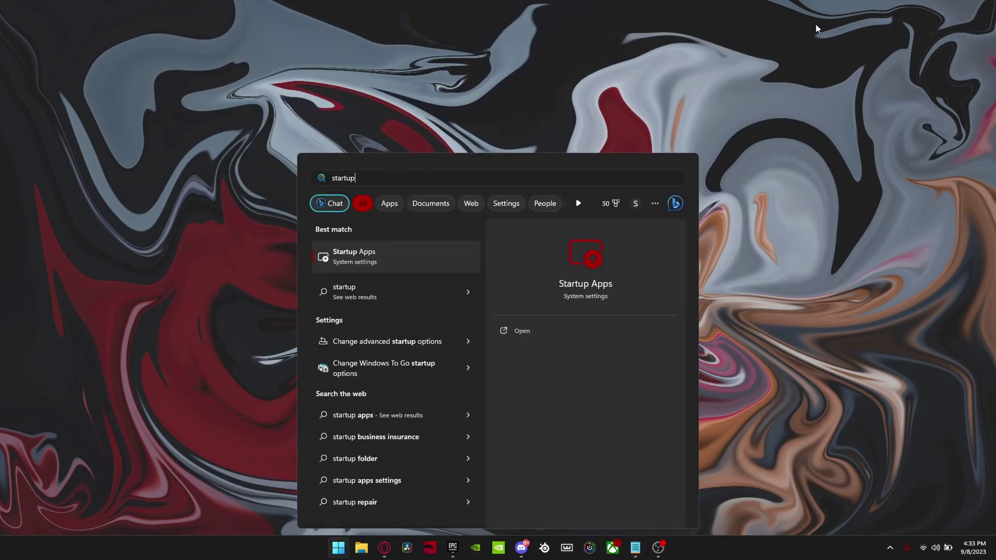
{"action": "left_click", "coordinate": [390, 257]}
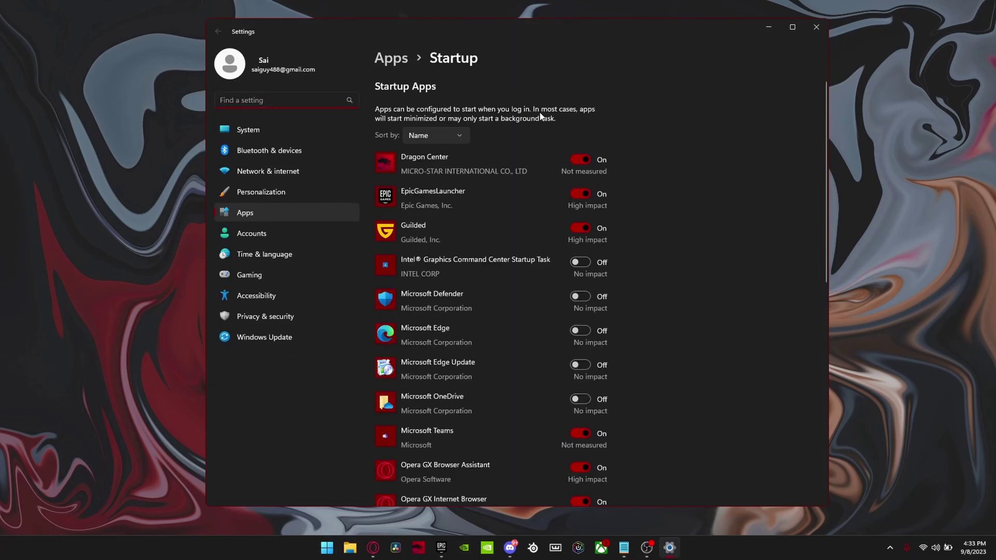
{"action": "scroll", "coordinate": [528, 217], "scroll_direction": "down", "scroll_amount": 8}
{"action": "scroll", "coordinate": [549, 225], "scroll_direction": "up", "scroll_amount": 8}
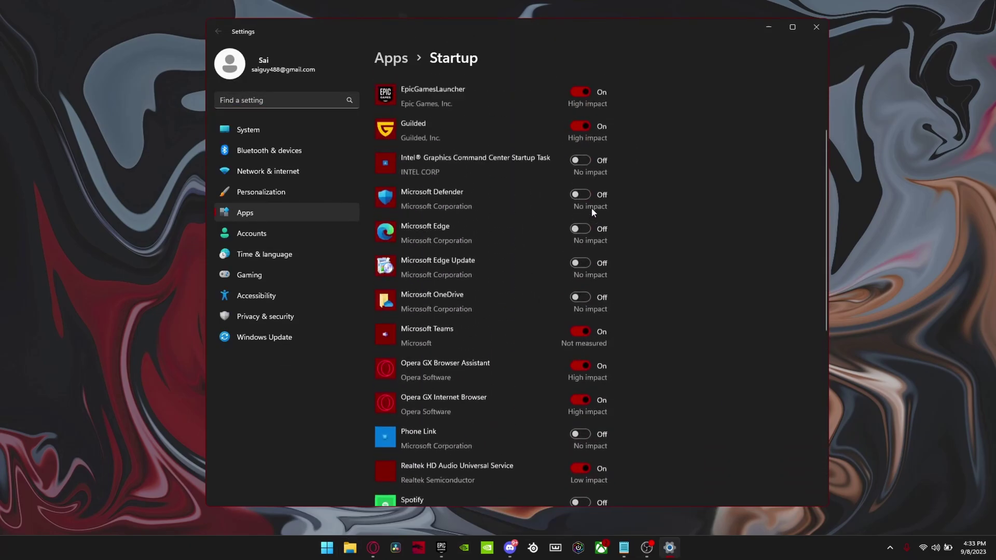
{"action": "left_click", "coordinate": [581, 229]}
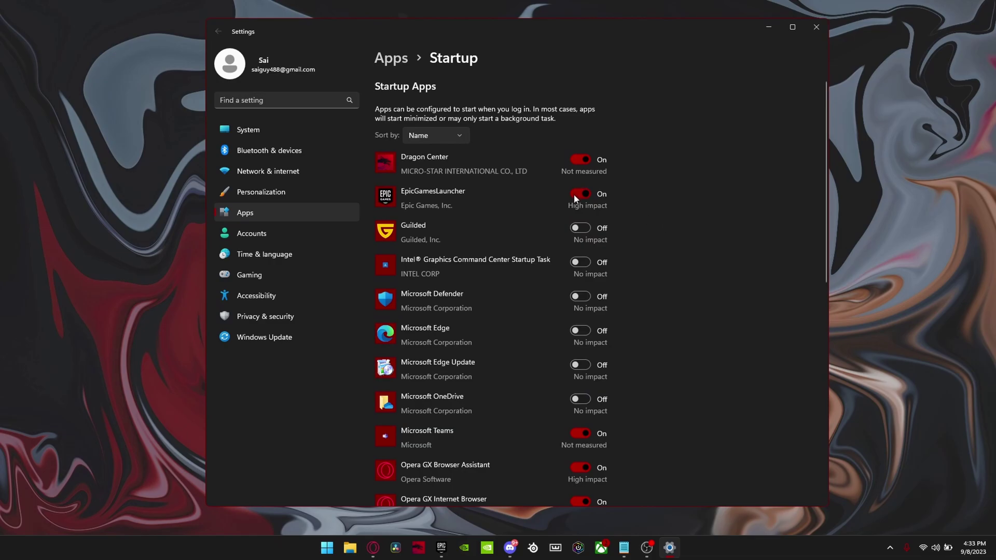
{"action": "scroll", "coordinate": [576, 192], "scroll_direction": "down", "scroll_amount": 3}
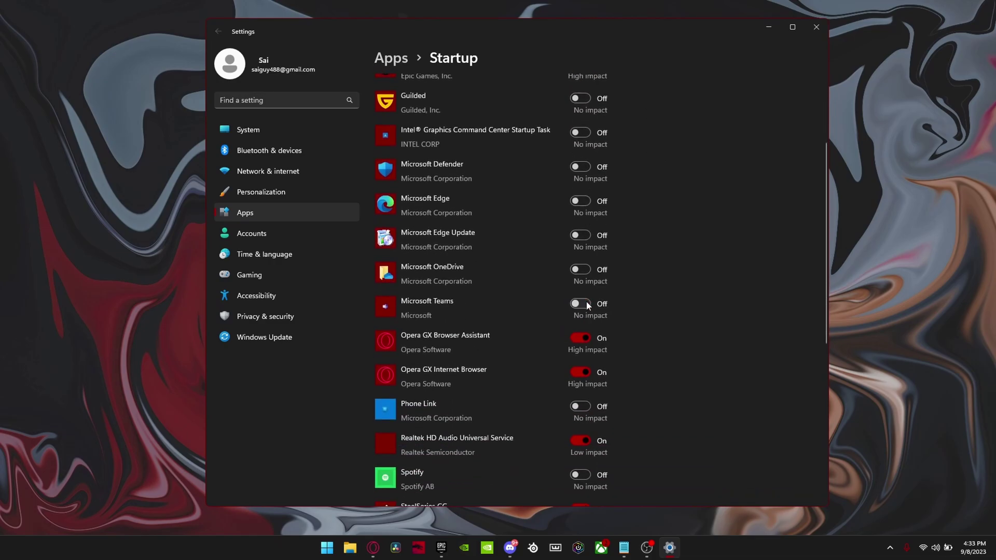
{"action": "scroll", "coordinate": [621, 303], "scroll_direction": "down", "scroll_amount": 5}
{"action": "scroll", "coordinate": [537, 250], "scroll_direction": "up", "scroll_amount": 7}
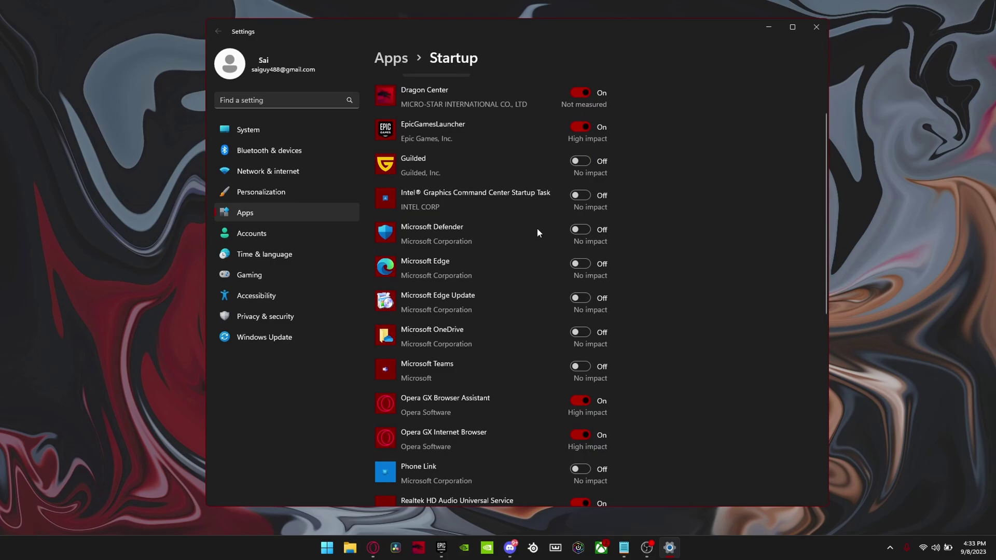
Step: Go from Xbox Game Bar settings to Gaming > Game Mode and confirm it is On
{"action": "left_click", "coordinate": [806, 30]}
{"action": "key", "text": "super"}
{"action": "type", "text": "xb"}
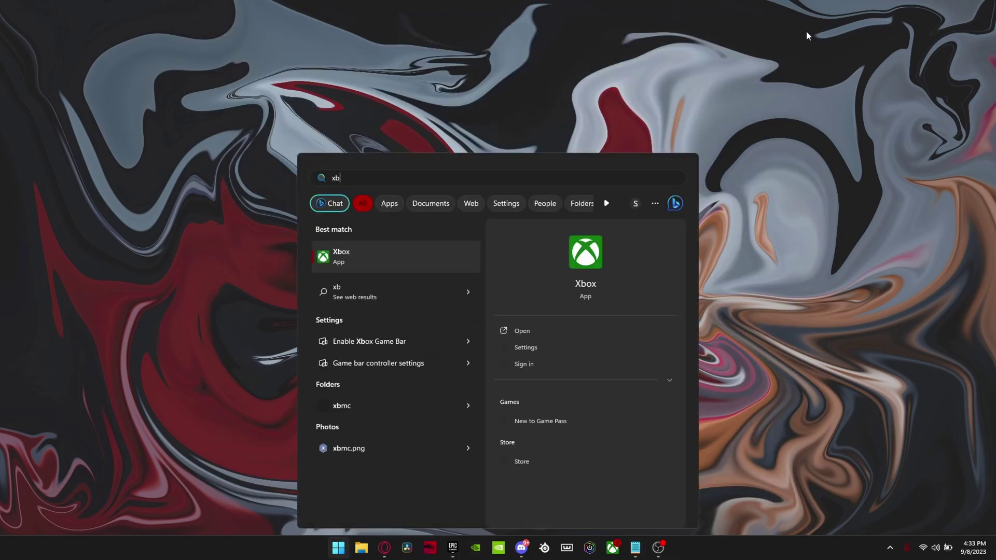
{"action": "type", "text": "ox game bar"}
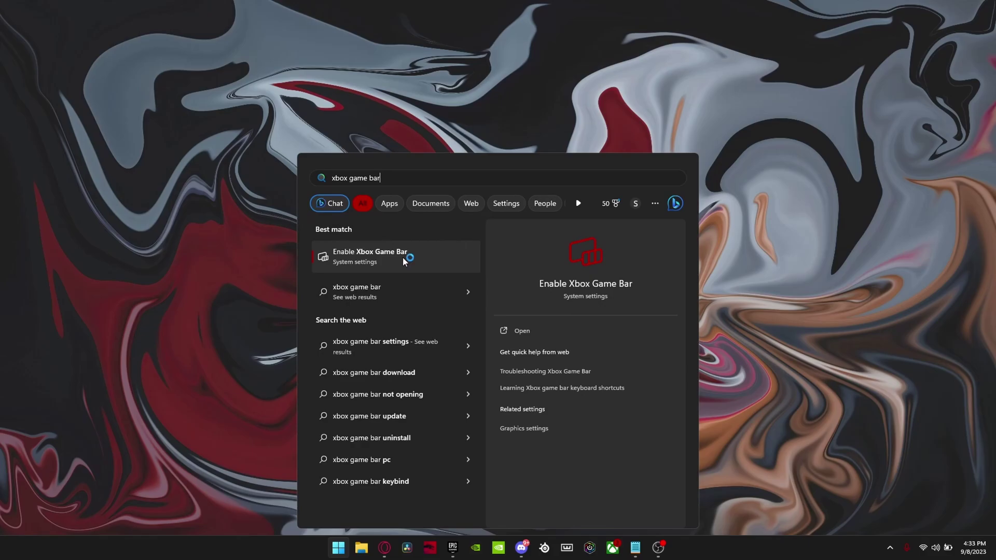
{"action": "left_click", "coordinate": [402, 256]}
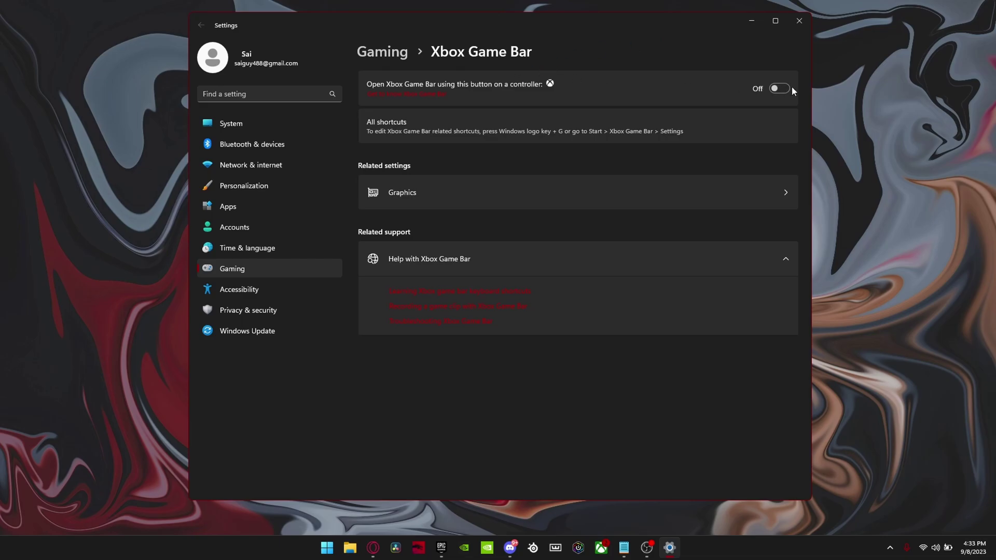
{"action": "left_click", "coordinate": [280, 269]}
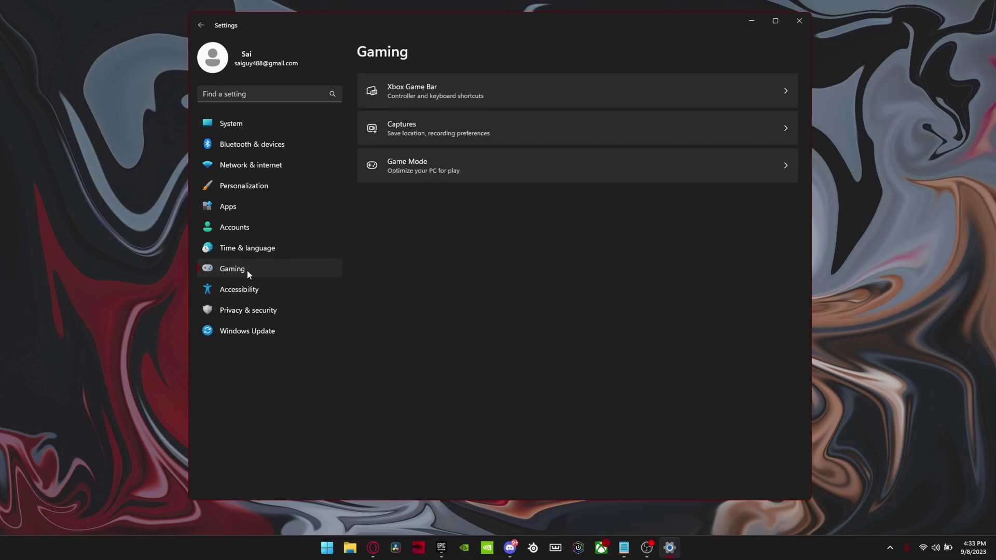
{"action": "left_click", "coordinate": [424, 160]}
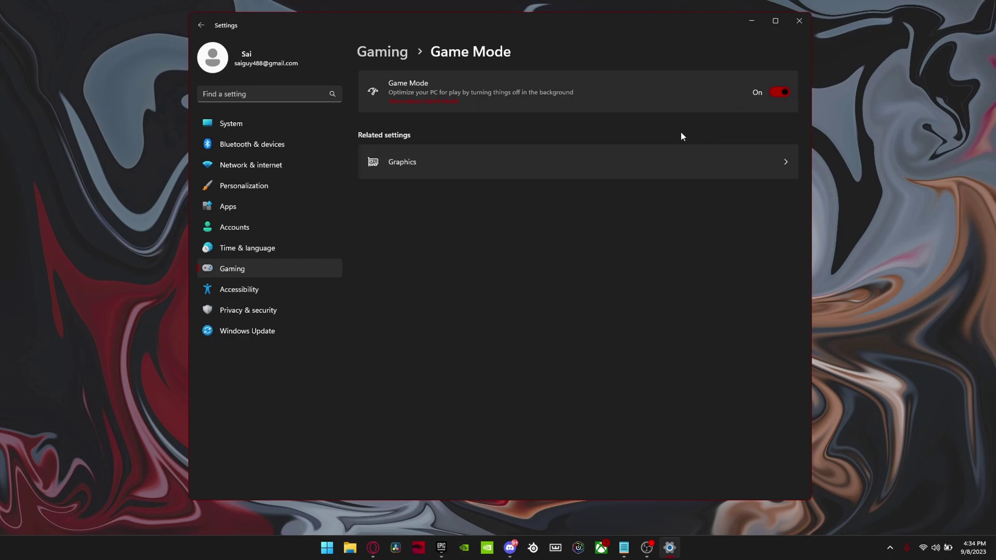
Step: Add FortniteClient-Win64-Shipping.exe from Epic Games\Fortnite\FortniteGame\Binaries\Win64 to the Graphics app list
{"action": "left_click", "coordinate": [403, 166]}
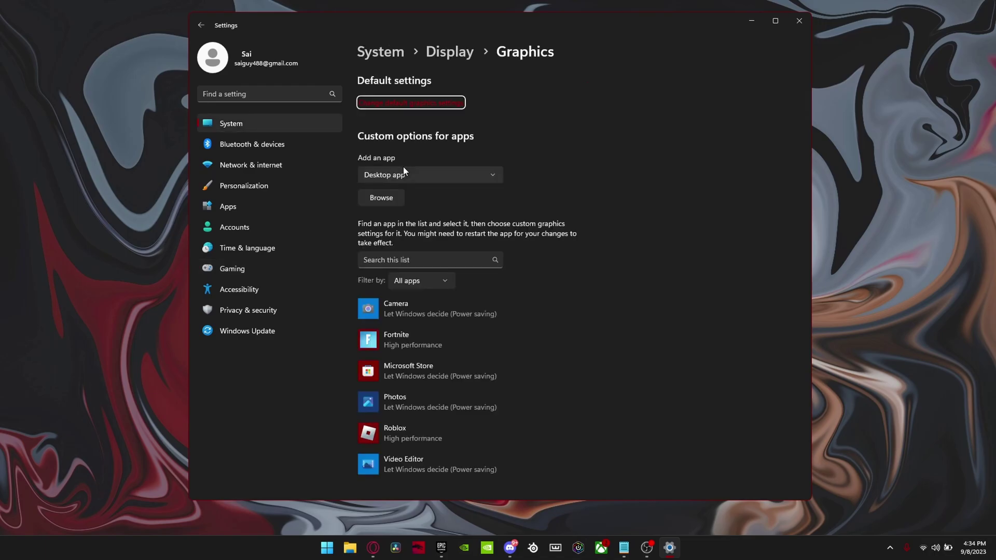
{"action": "left_click", "coordinate": [390, 199]}
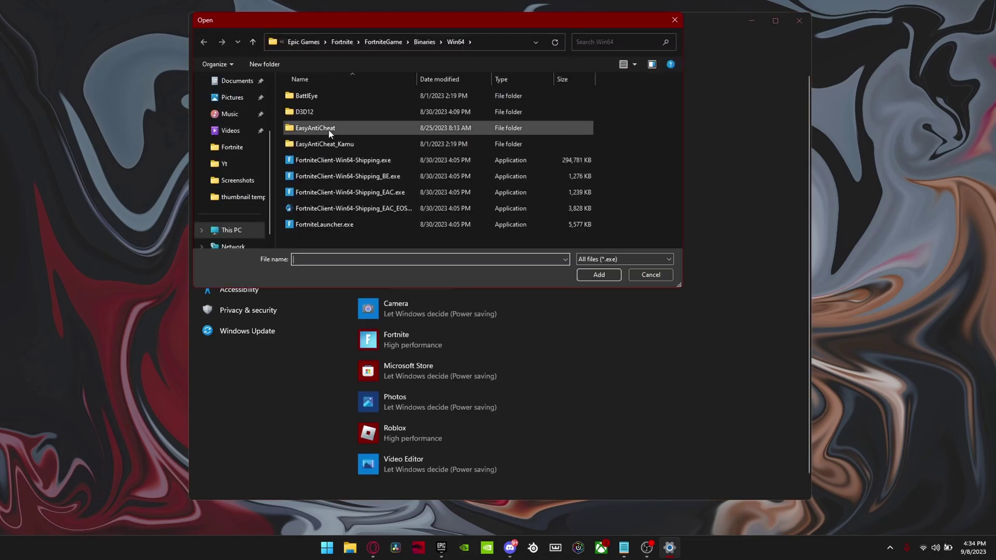
{"action": "left_click", "coordinate": [281, 42]}
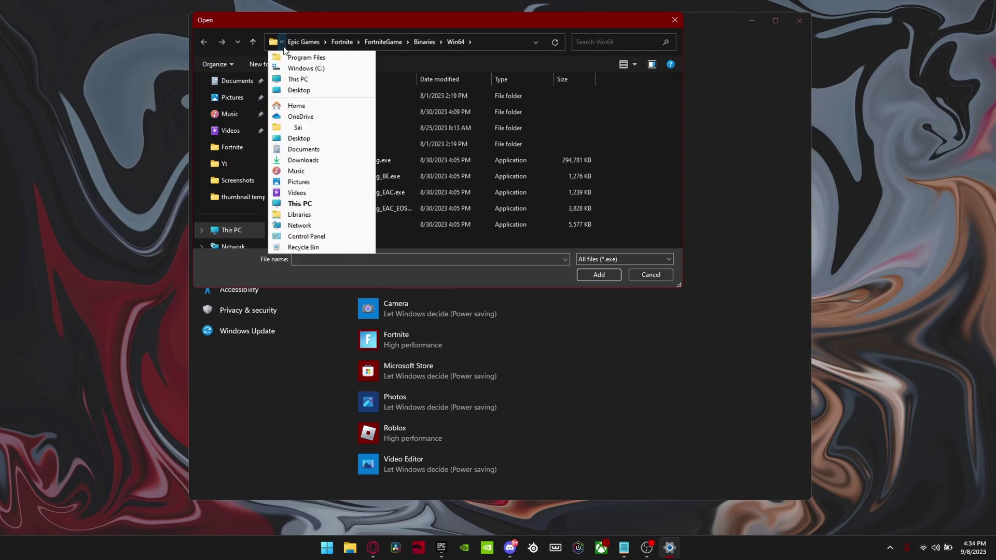
{"action": "left_click", "coordinate": [294, 42]}
{"action": "left_click", "coordinate": [296, 42]}
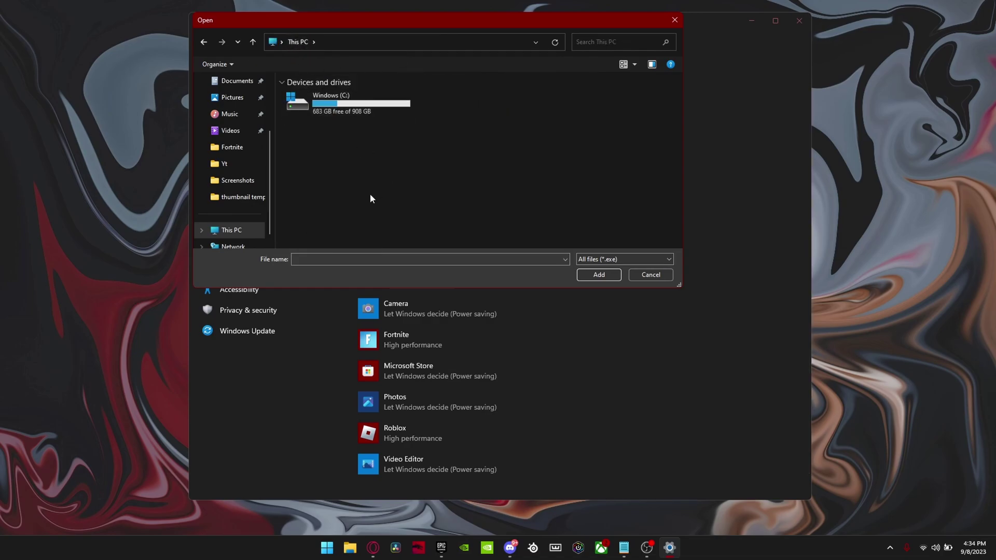
{"action": "double_click", "coordinate": [344, 100]}
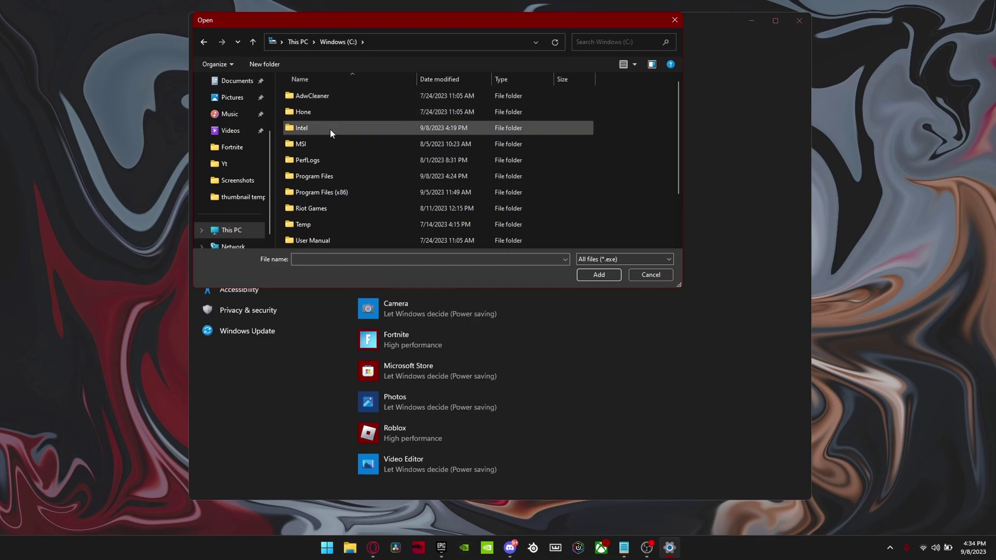
{"action": "double_click", "coordinate": [338, 174]}
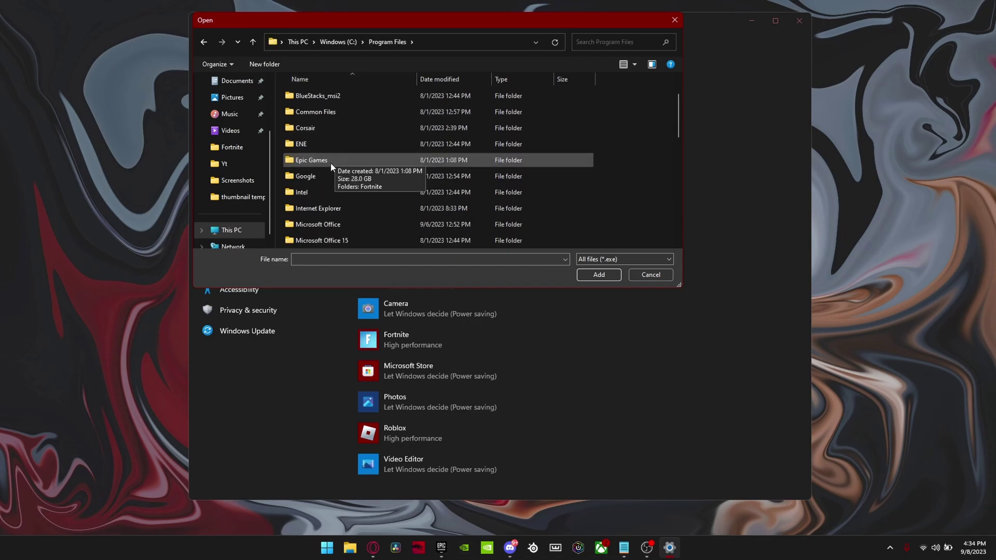
{"action": "double_click", "coordinate": [332, 161]}
{"action": "double_click", "coordinate": [333, 99]}
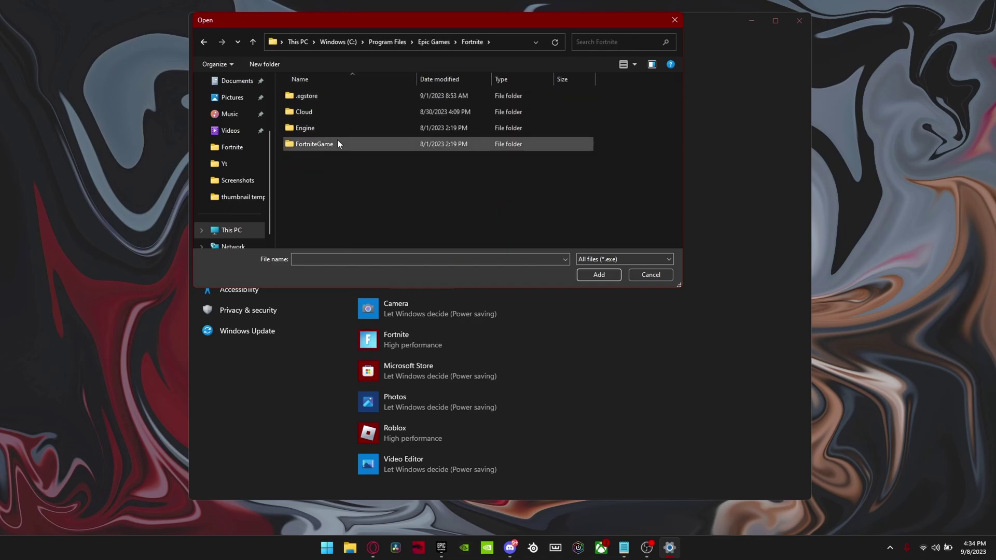
{"action": "double_click", "coordinate": [337, 143]}
{"action": "double_click", "coordinate": [318, 95]}
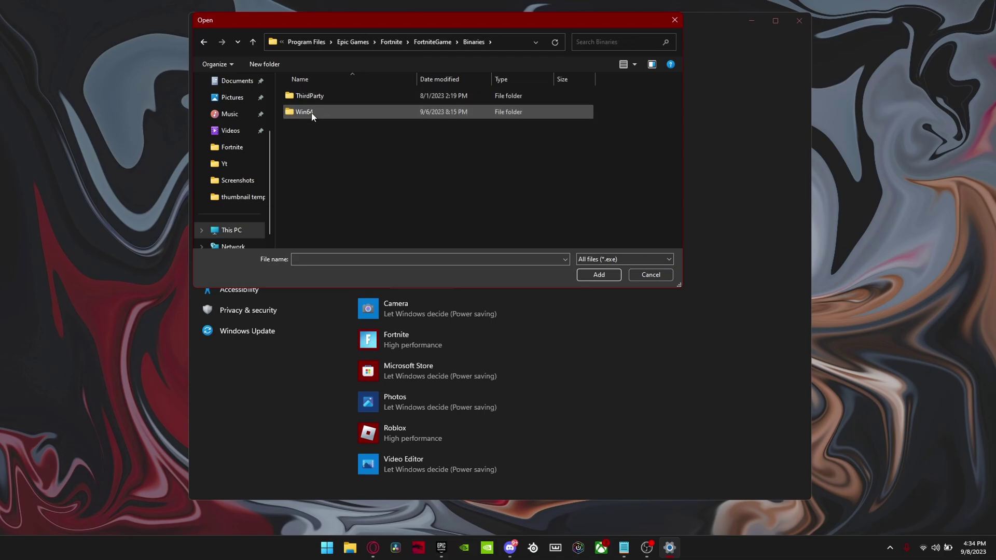
{"action": "double_click", "coordinate": [311, 113]}
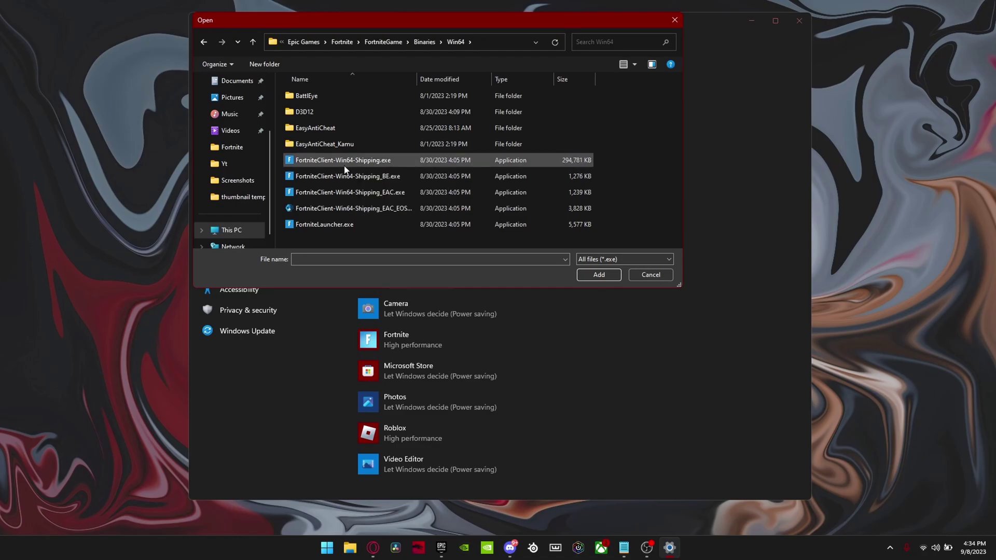
{"action": "double_click", "coordinate": [315, 162]}
Step: Set Fortnite's graphics preference to High performance
{"action": "scroll", "coordinate": [689, 296], "scroll_direction": "down", "scroll_amount": 1}
{"action": "left_click", "coordinate": [422, 330]}
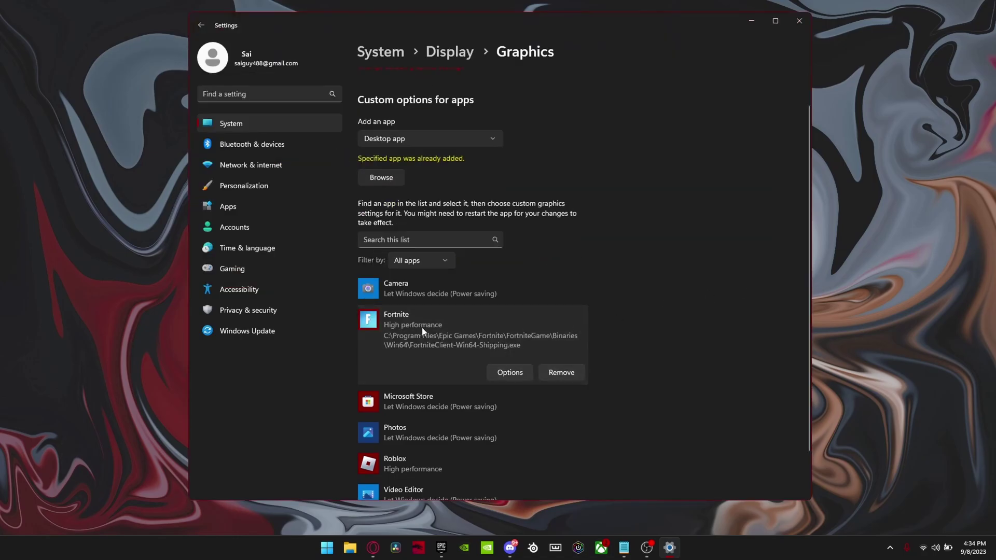
{"action": "left_click", "coordinate": [500, 372]}
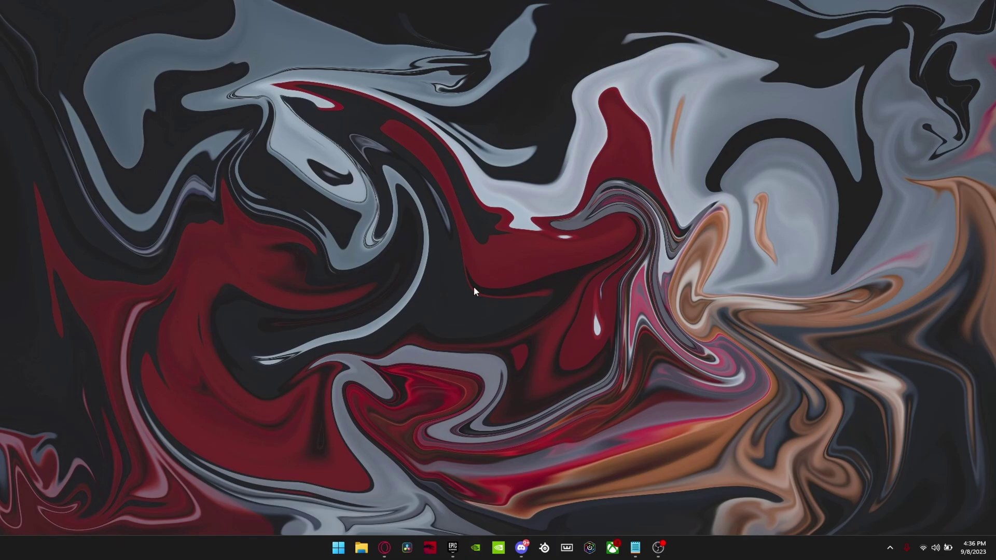
Step: In NVIDIA Control Panel, slide the image settings preference fully toward Performance
{"action": "right_click", "coordinate": [445, 296]}
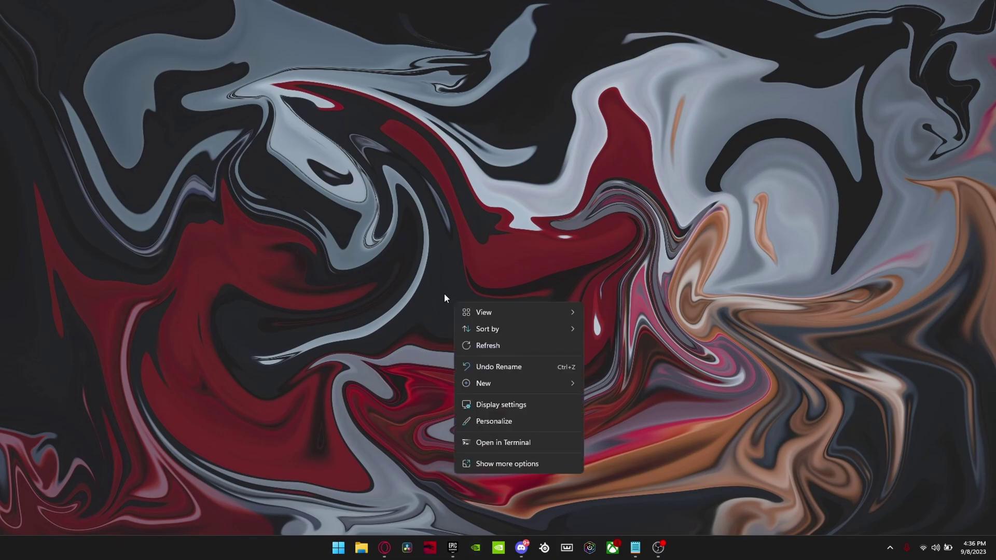
{"action": "left_click", "coordinate": [490, 461]}
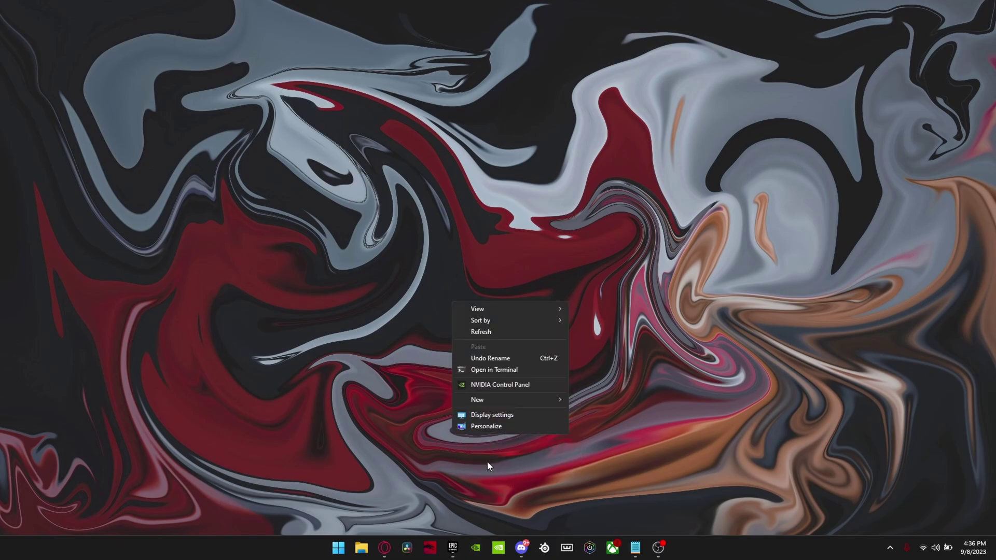
{"action": "left_click", "coordinate": [476, 385]}
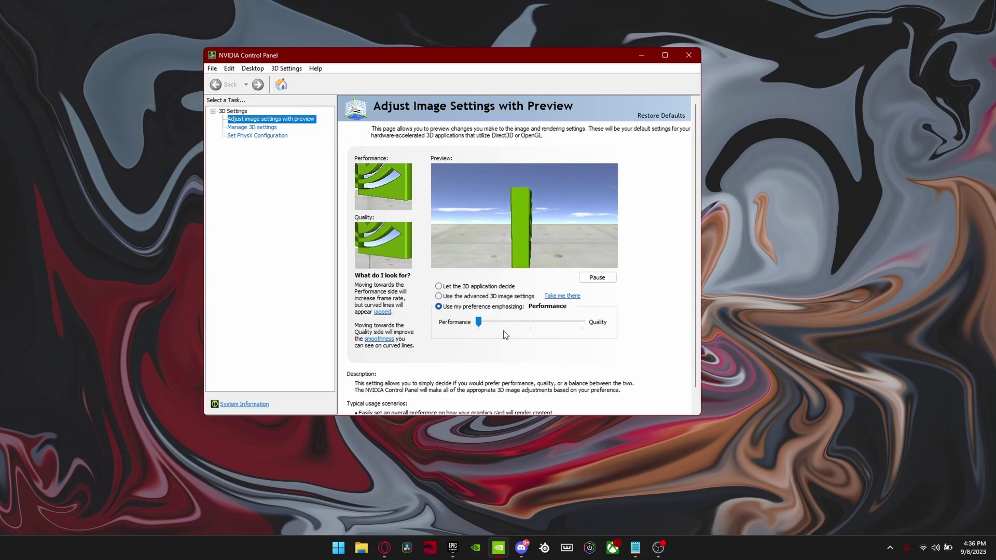
{"action": "left_click", "coordinate": [481, 332]}
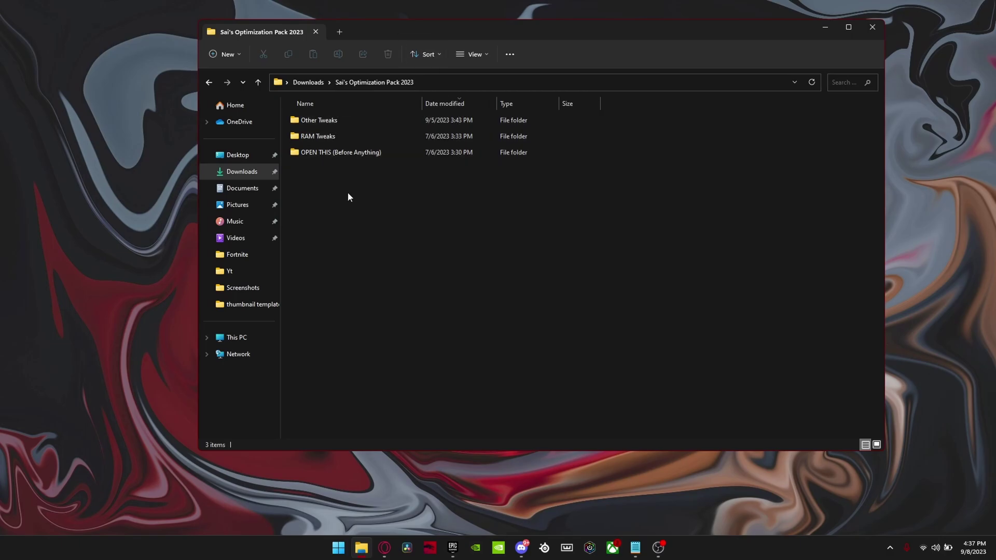
Step: Run the Delete Update Cache, Delete Log Files and Delete Temp Files scripts as administrator
{"action": "double_click", "coordinate": [312, 156]}
{"action": "key", "text": "alt+Left"}
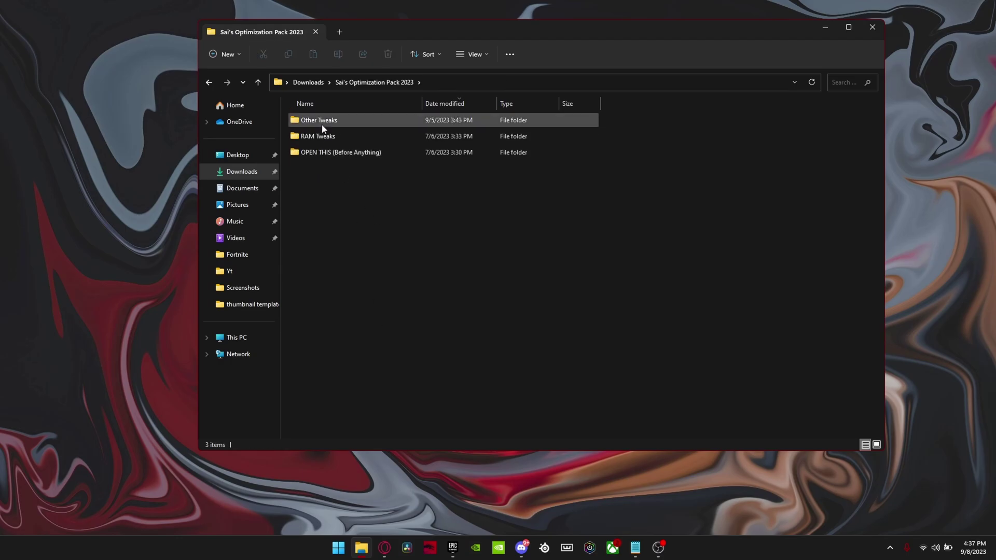
{"action": "double_click", "coordinate": [322, 124]}
{"action": "left_click", "coordinate": [368, 185], "text": "ctrl"}
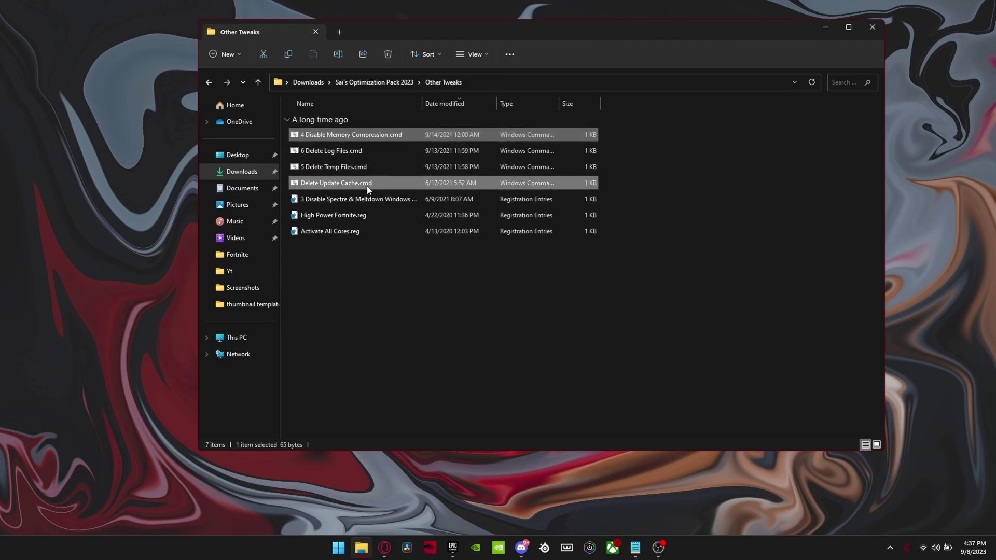
{"action": "left_click", "coordinate": [356, 148], "text": "ctrl"}
{"action": "left_click", "coordinate": [359, 169], "text": "ctrl"}
{"action": "right_click", "coordinate": [359, 169]}
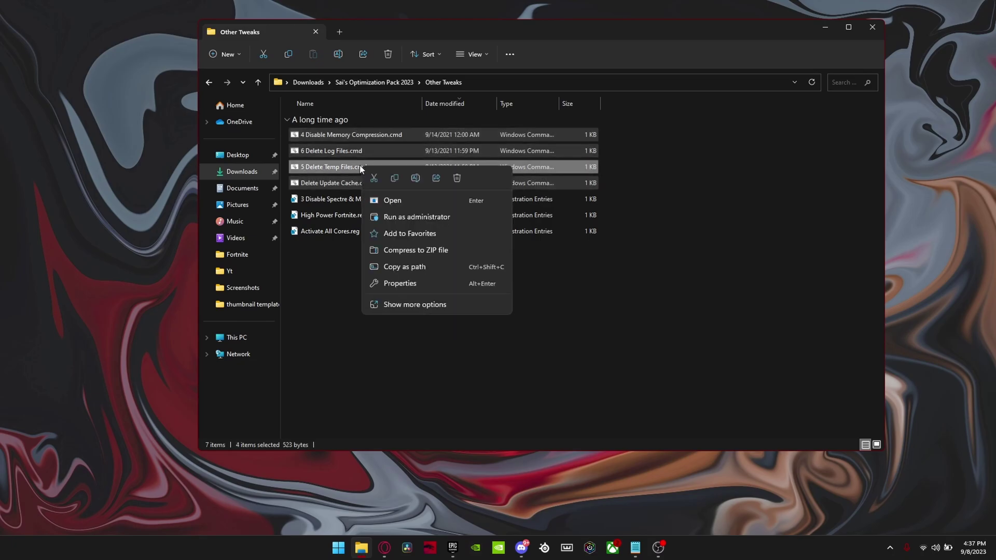
{"action": "left_click", "coordinate": [413, 216]}
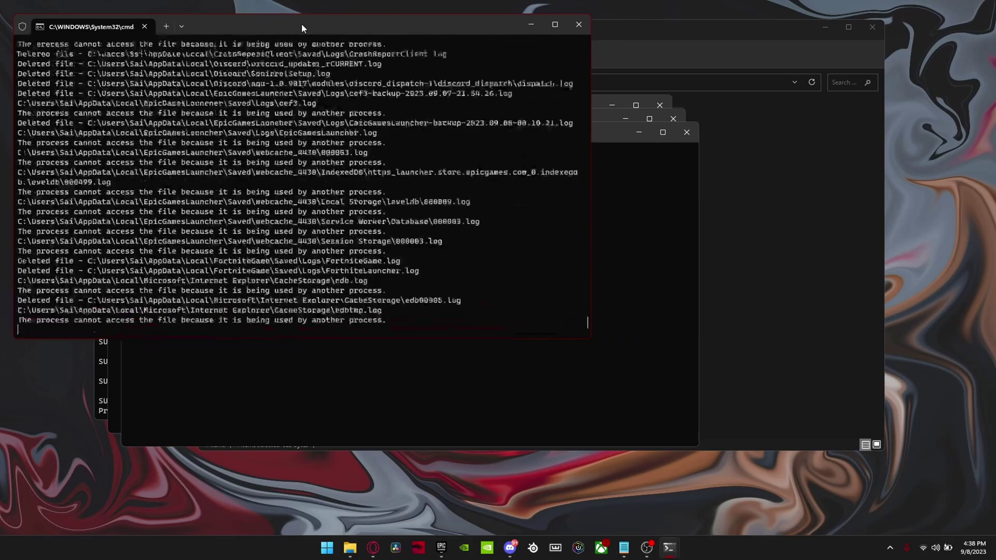
{"action": "left_click_drag", "start_coordinate": [301, 23], "coordinate": [573, 108]}
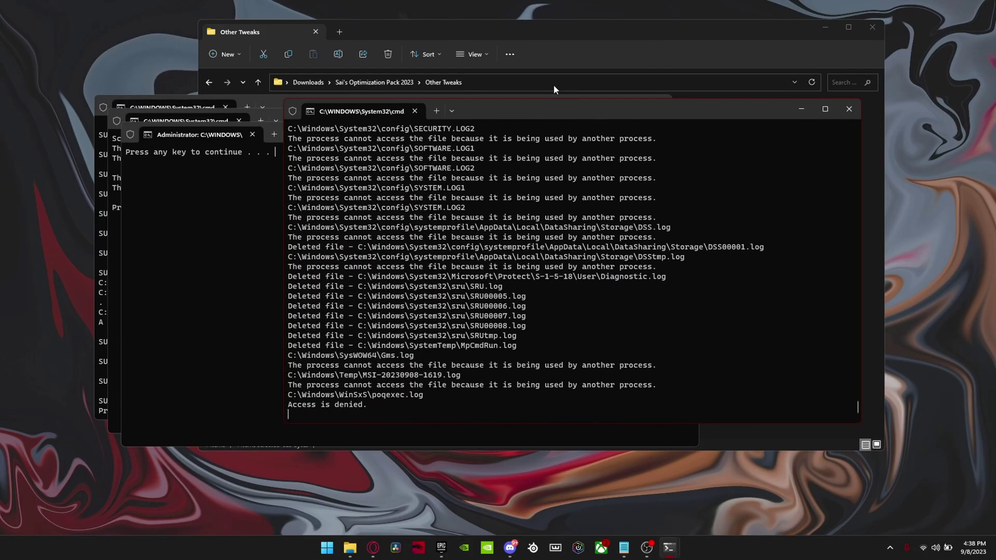
{"action": "left_click_drag", "start_coordinate": [387, 33], "coordinate": [288, 74]}
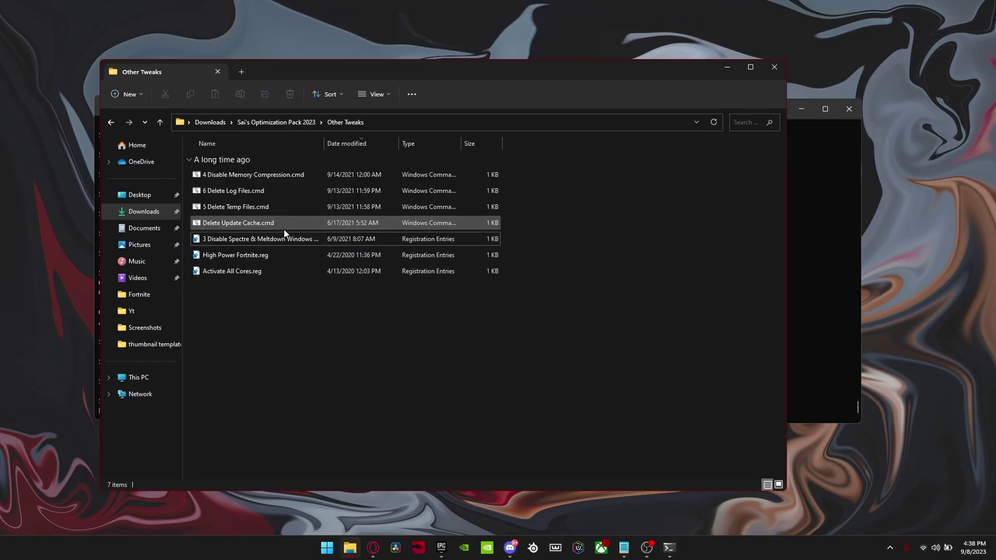
Step: Merge the Disable Spectre & Meltdown, High Power Fortnite and Activate All Cores registry tweaks
{"action": "double_click", "coordinate": [252, 239]}
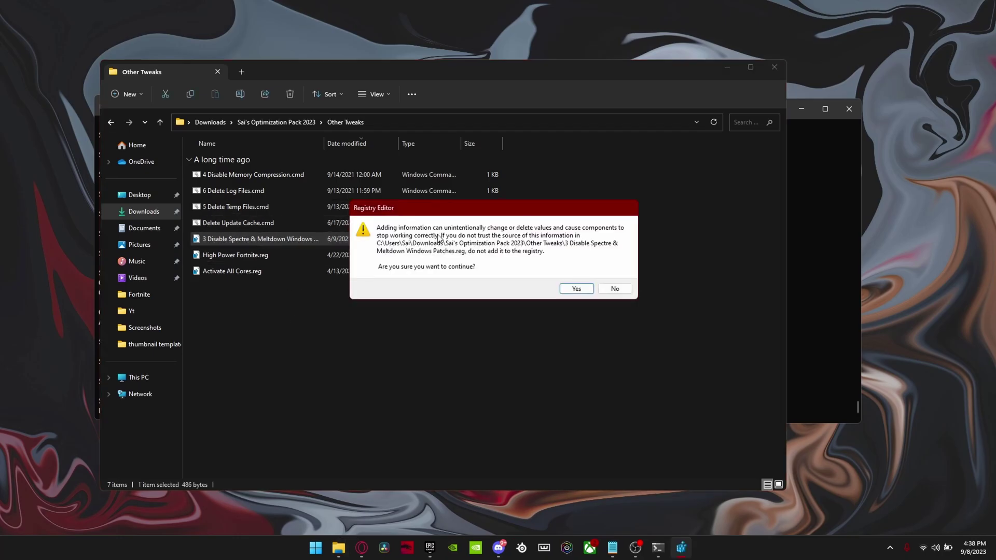
{"action": "left_click", "coordinate": [573, 288]}
{"action": "left_click", "coordinate": [615, 278]}
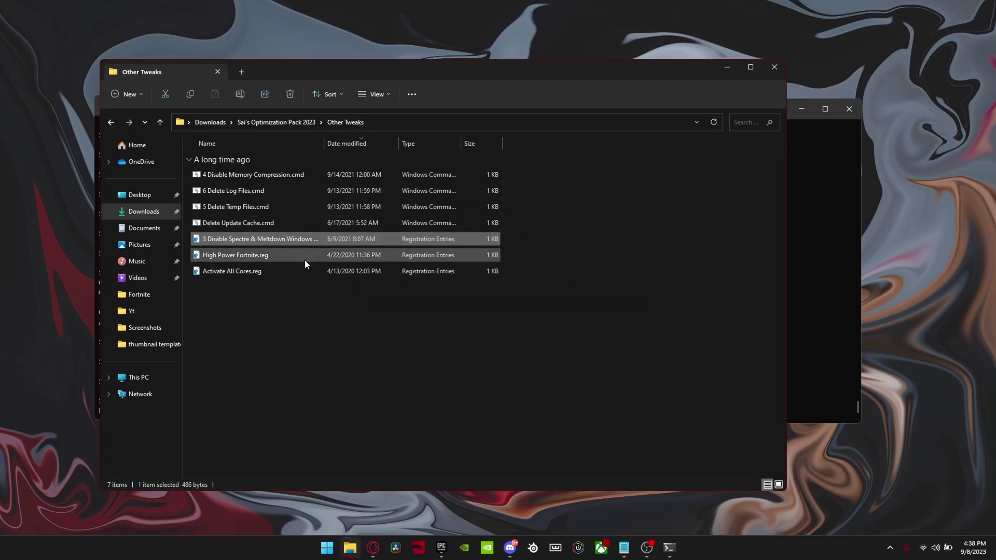
{"action": "double_click", "coordinate": [304, 258]}
{"action": "left_click", "coordinate": [574, 287]}
{"action": "left_click", "coordinate": [614, 273]}
{"action": "double_click", "coordinate": [337, 271]}
{"action": "left_click", "coordinate": [573, 288]}
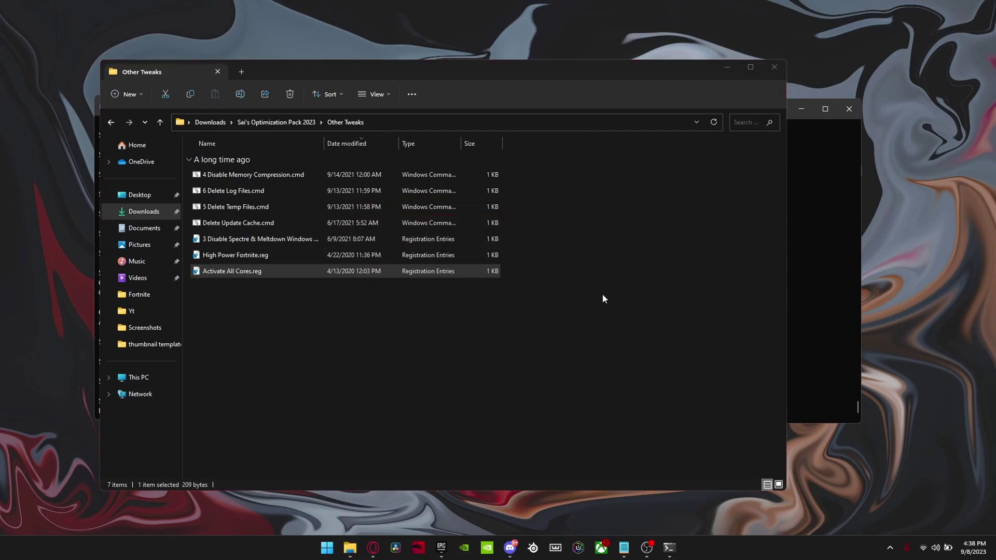
{"action": "left_click", "coordinate": [615, 273]}
{"action": "left_click", "coordinate": [511, 282]}
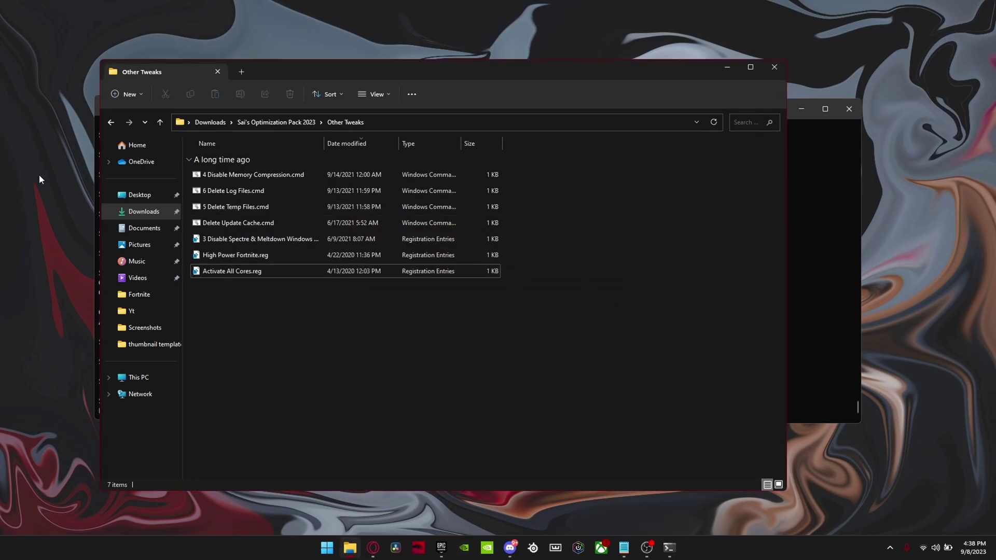
Step: Merge 32GB Ram.reg from the RAM Tweaks folder into the registry
{"action": "left_click", "coordinate": [303, 122]}
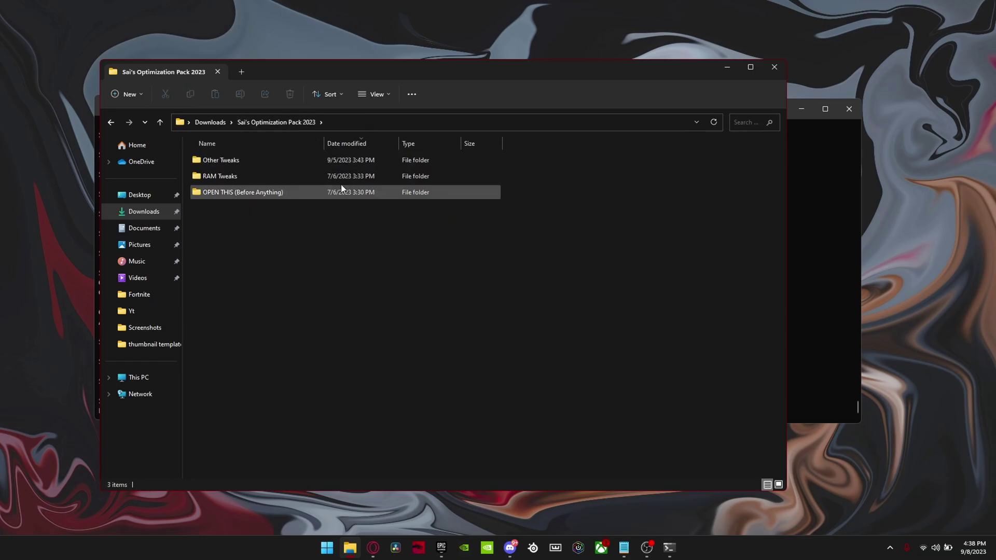
{"action": "double_click", "coordinate": [205, 180]}
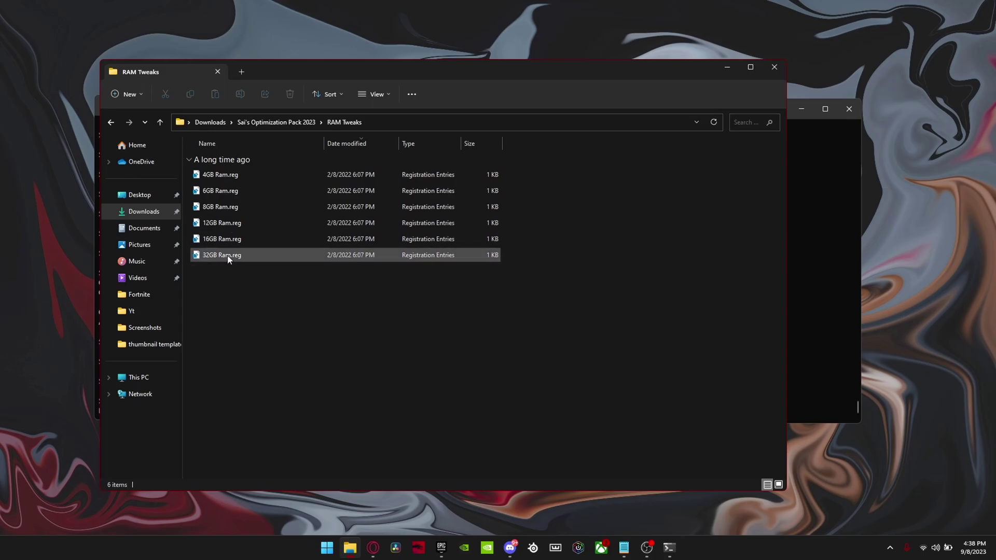
{"action": "double_click", "coordinate": [212, 260]}
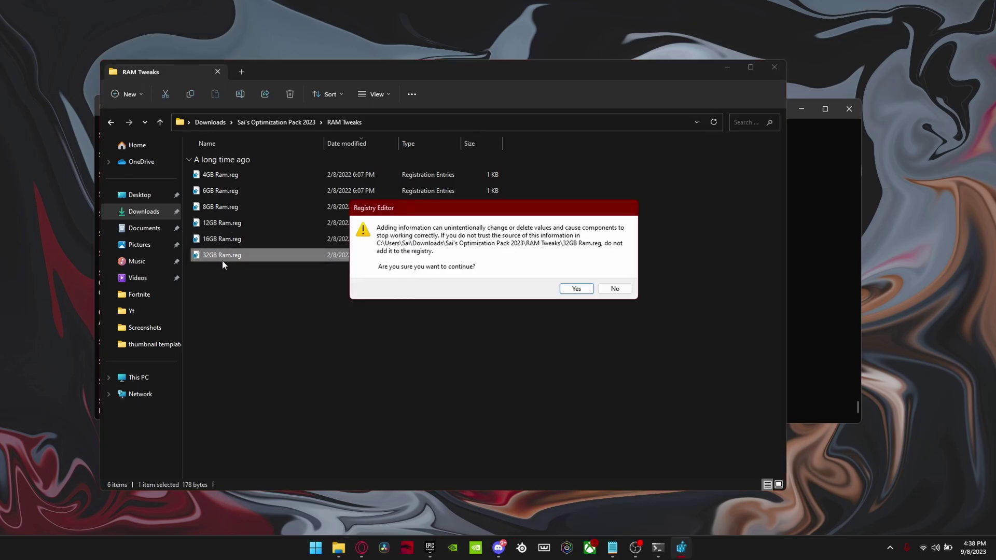
{"action": "left_click", "coordinate": [581, 284]}
{"action": "left_click", "coordinate": [614, 272]}
{"action": "key", "text": "alt+Left"}
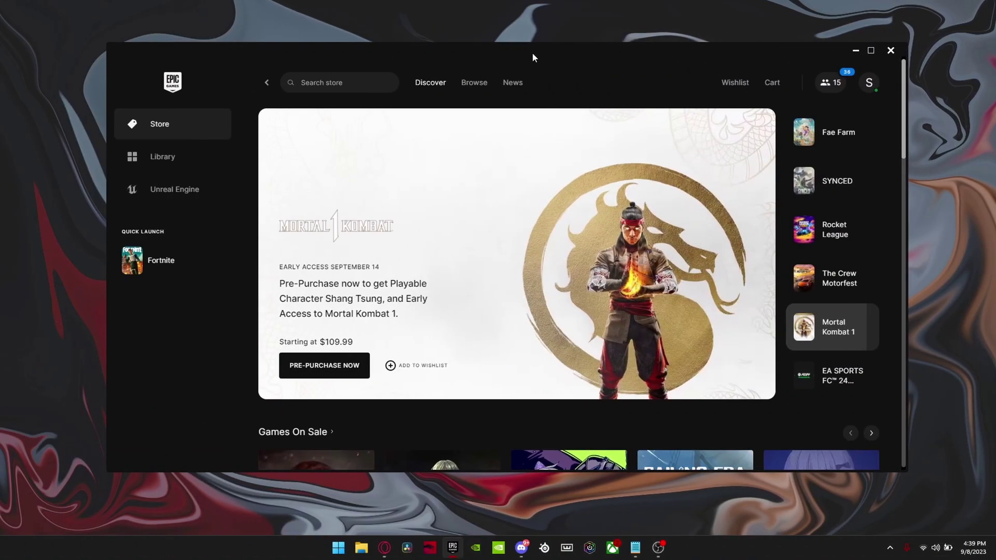
Step: Locate the Fortnite tile on page 2 of the Epic Games Launcher Library
{"action": "left_click", "coordinate": [148, 165]}
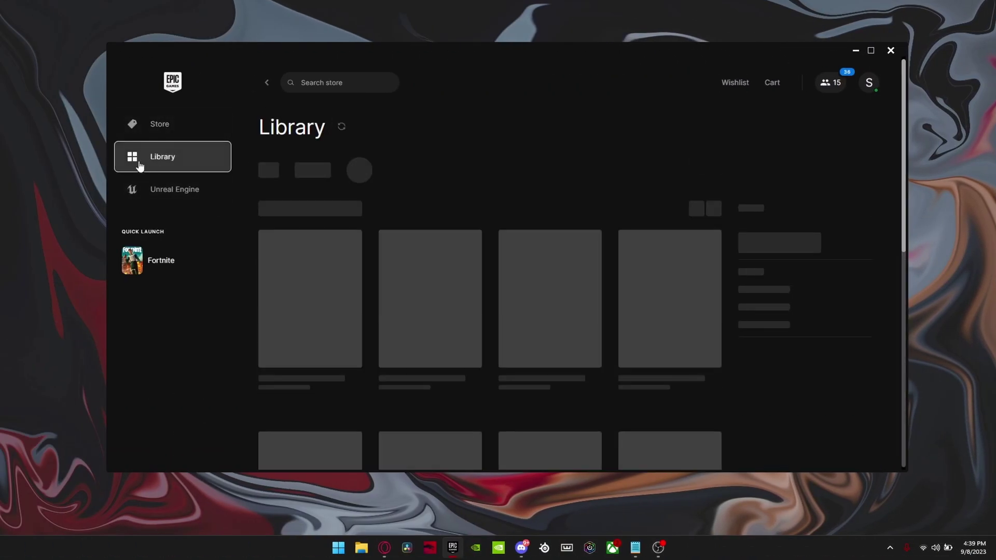
{"action": "scroll", "coordinate": [882, 144], "scroll_direction": "down", "scroll_amount": 8}
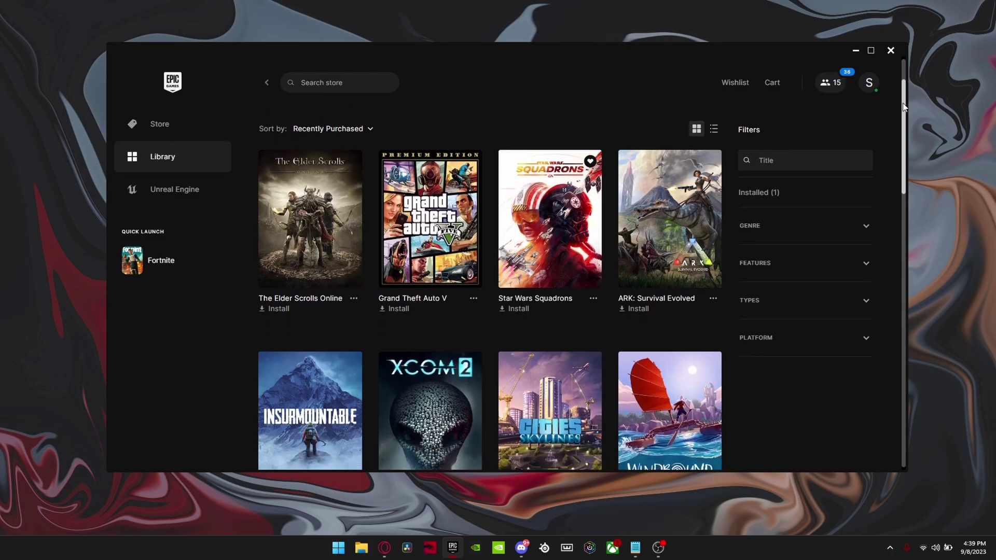
{"action": "scroll", "coordinate": [564, 378], "scroll_direction": "down", "scroll_amount": 5}
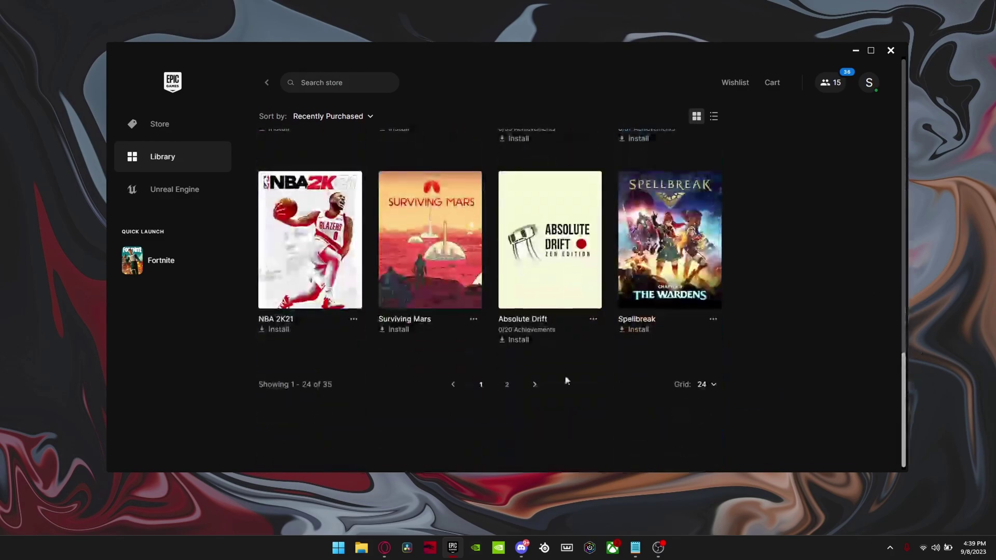
{"action": "left_click", "coordinate": [507, 382]}
{"action": "scroll", "coordinate": [575, 275], "scroll_direction": "down", "scroll_amount": 5}
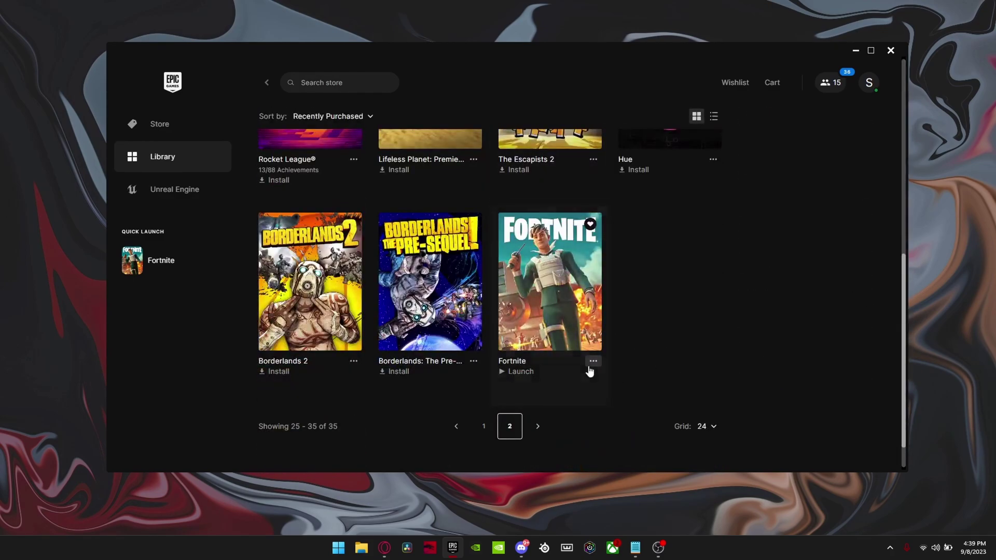
{"action": "left_click", "coordinate": [593, 361]}
Step: Apply Fortnite's installation options with Disable Cosmetic Streaming left ticked
{"action": "left_click", "coordinate": [442, 245]}
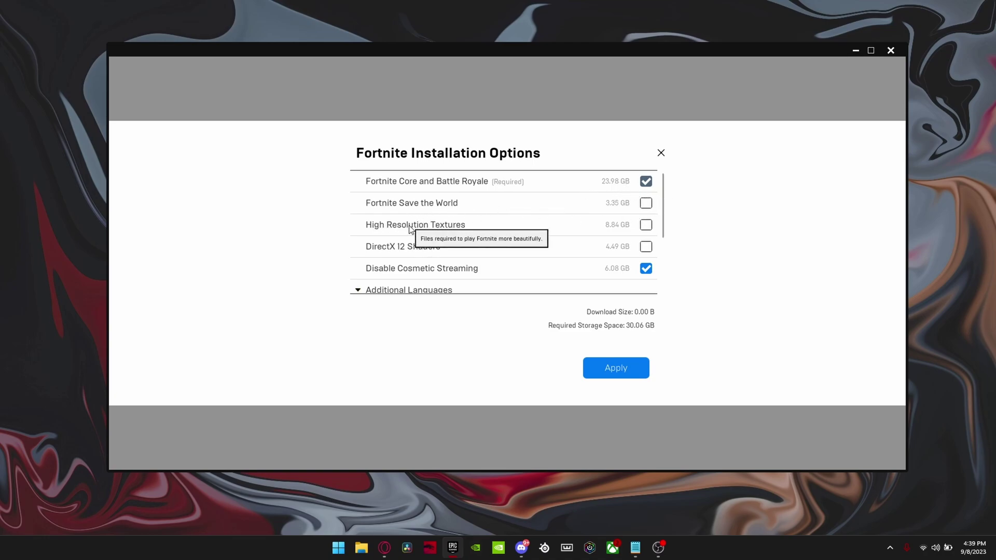
{"action": "mouse_move", "coordinate": [394, 252]}
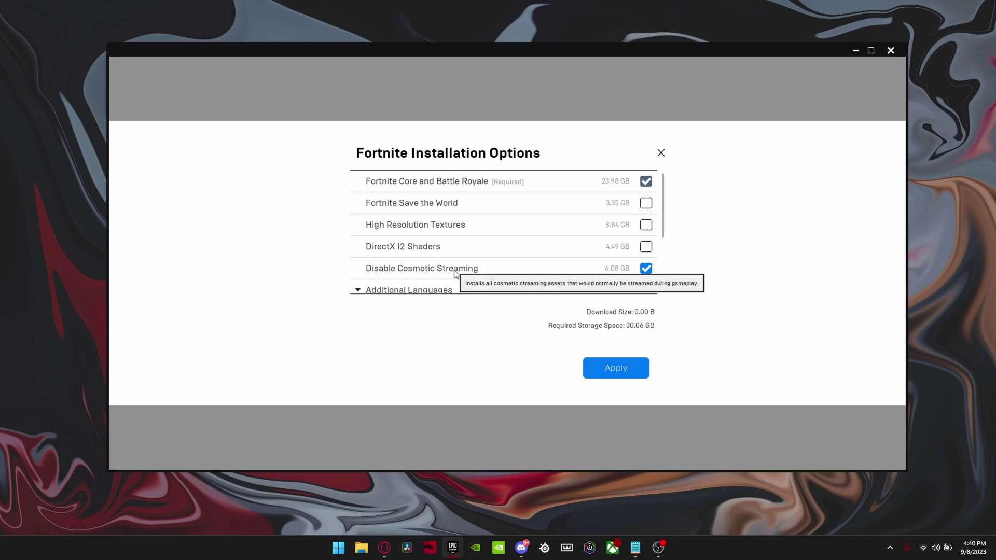
{"action": "left_click", "coordinate": [633, 369]}
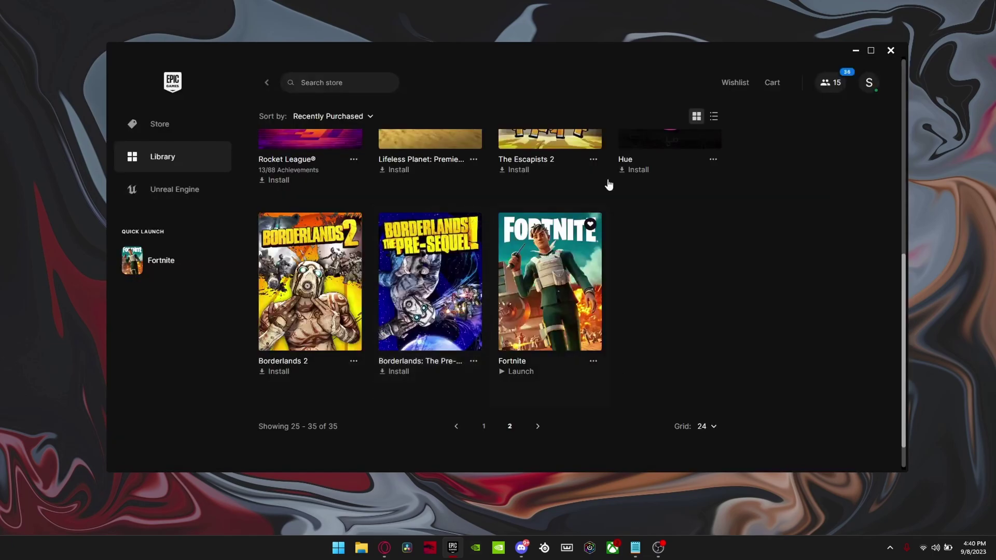
Step: Start verifying Fortnite's game files from the Manage panel
{"action": "left_click", "coordinate": [592, 361]}
{"action": "left_click", "coordinate": [479, 261]}
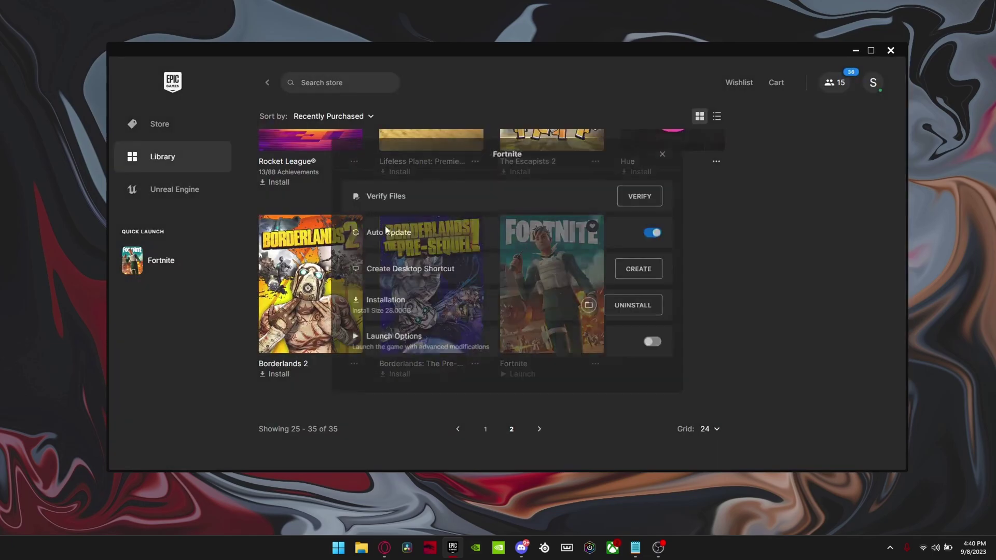
{"action": "left_click", "coordinate": [639, 194]}
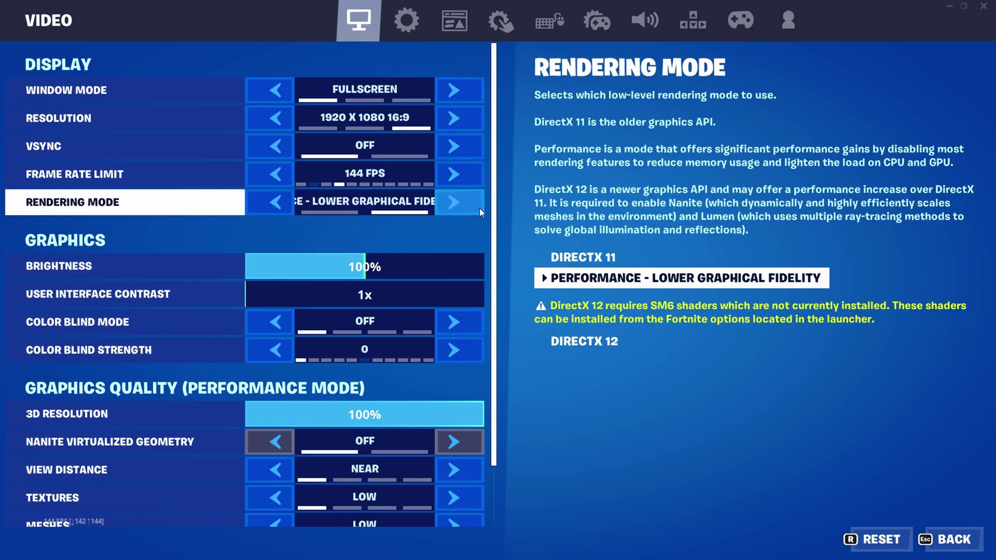
Step: Try a lower 3D resolution in Fortnite's Video settings, then restore it to 100%
{"action": "scroll", "coordinate": [466, 290], "scroll_direction": "down", "scroll_amount": 3}
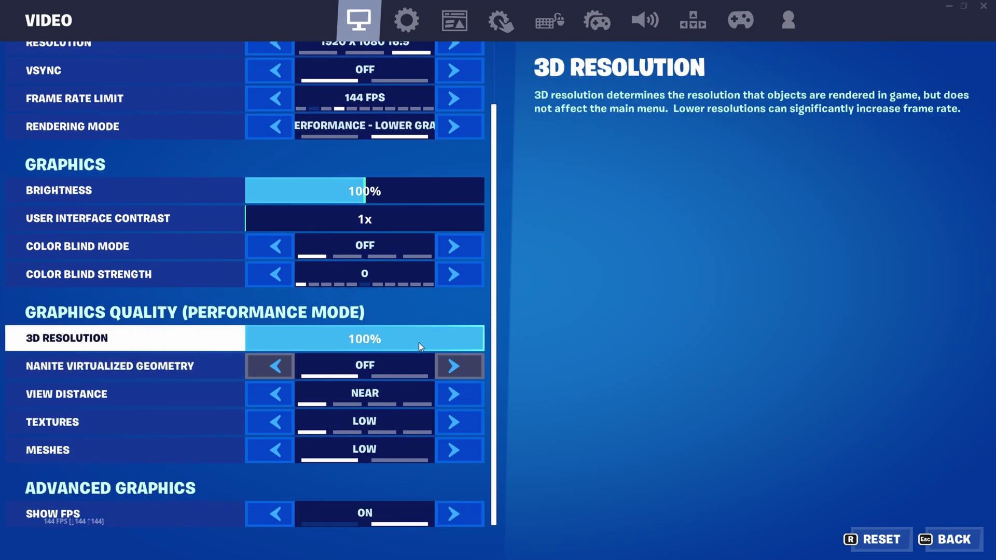
{"action": "left_click_drag", "start_coordinate": [418, 342], "coordinate": [561, 362]}
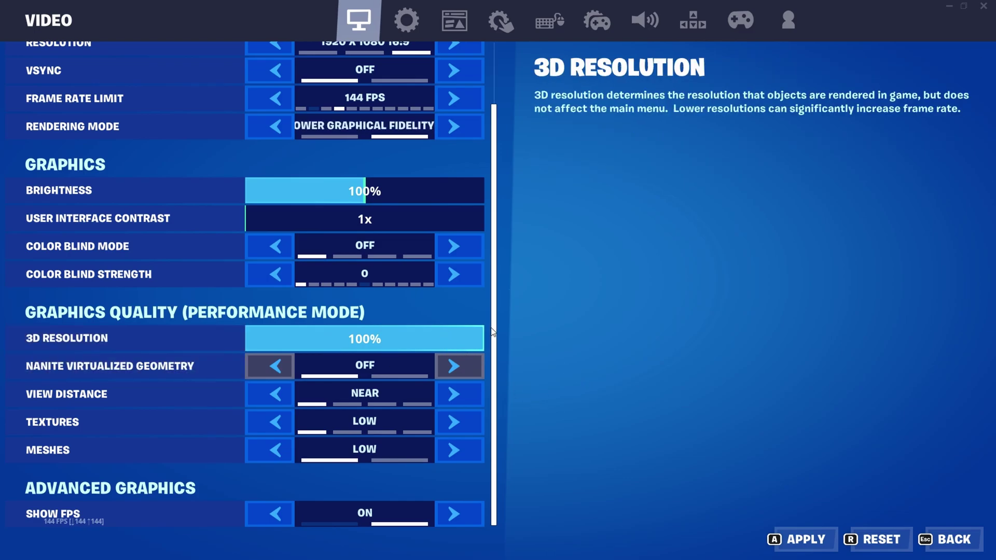
{"action": "scroll", "coordinate": [124, 394], "scroll_direction": "up", "scroll_amount": 1}
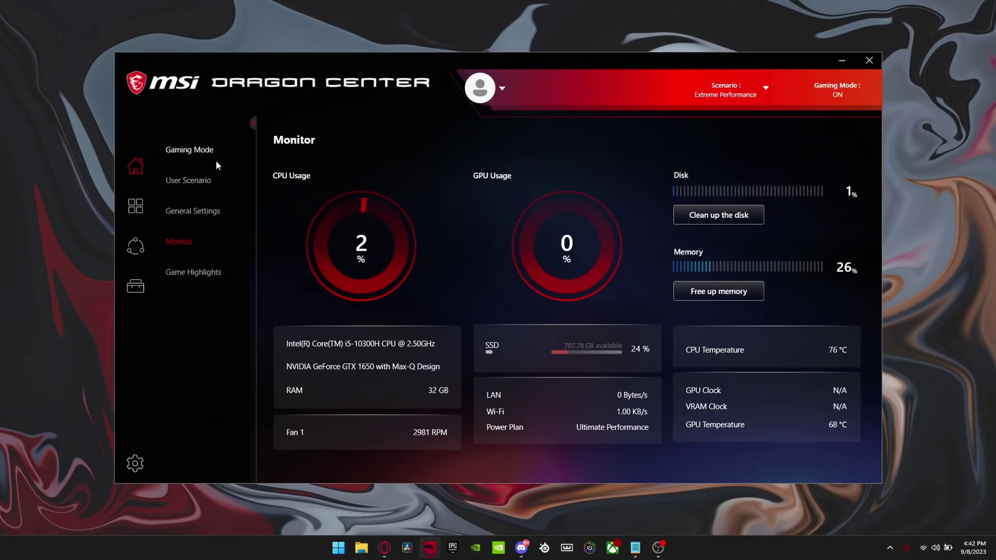
Step: Show Dragon Center's Gaming Mode page with Fortnite, League of Legends and VALORANT enabled
{"action": "left_click", "coordinate": [192, 150]}
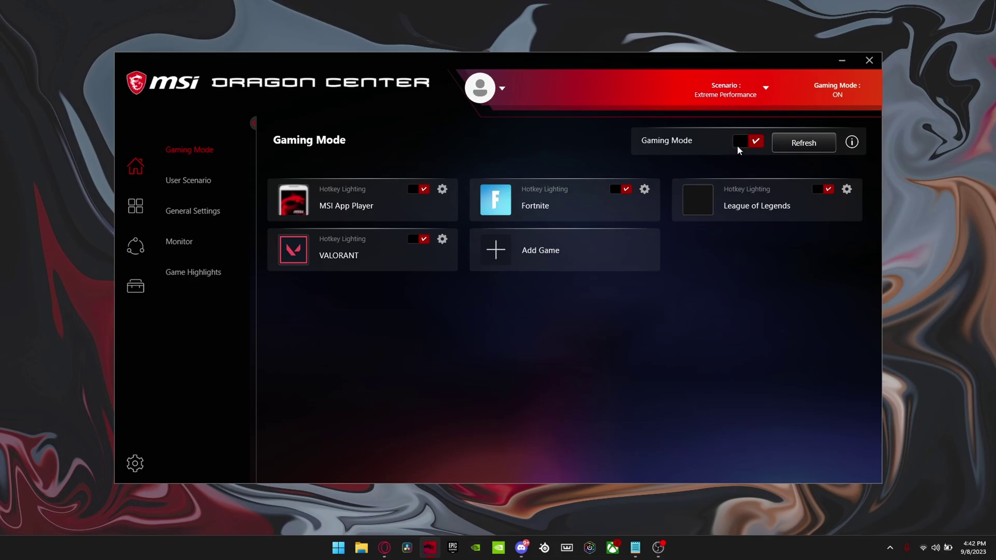
Step: Check the Extreme Performance scenario, General Settings and Monitor, then Battery Master's Balanced charging (70–80%)
{"action": "left_click", "coordinate": [190, 187]}
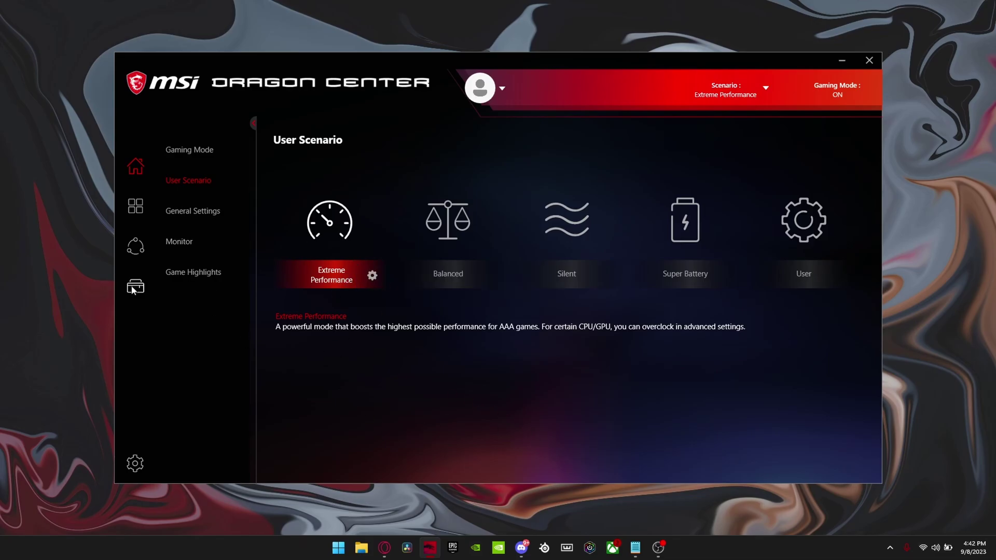
{"action": "left_click", "coordinate": [187, 207]}
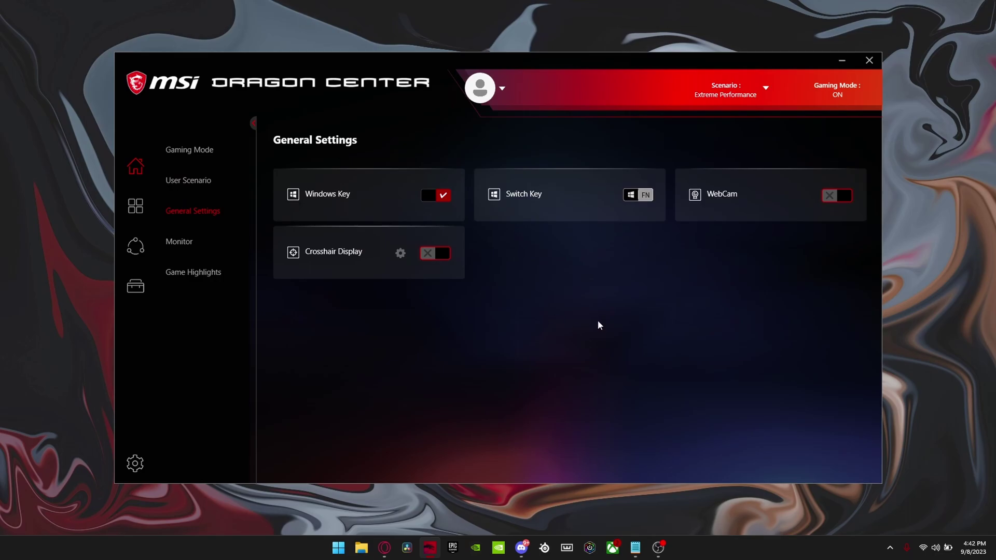
{"action": "left_click", "coordinate": [179, 241]}
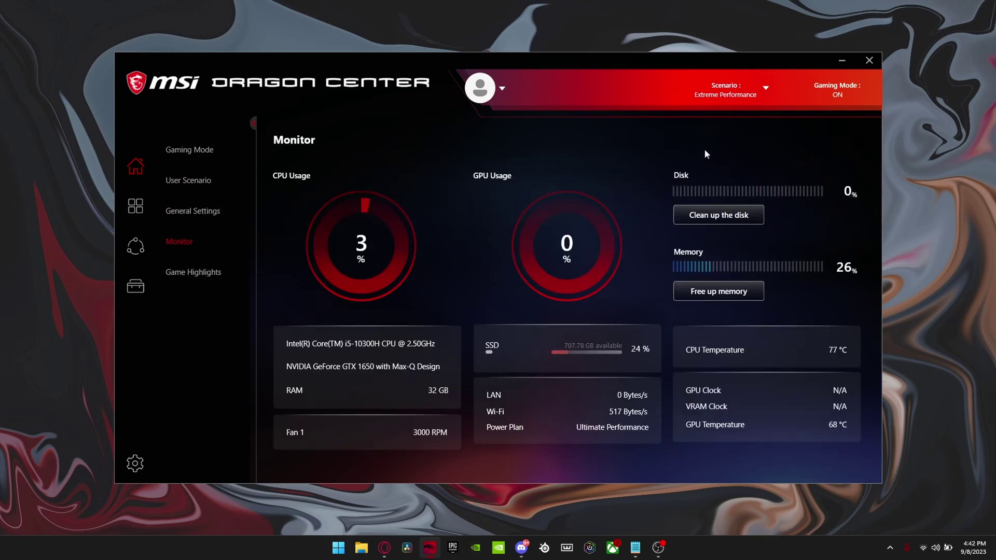
{"action": "left_click", "coordinate": [134, 294]}
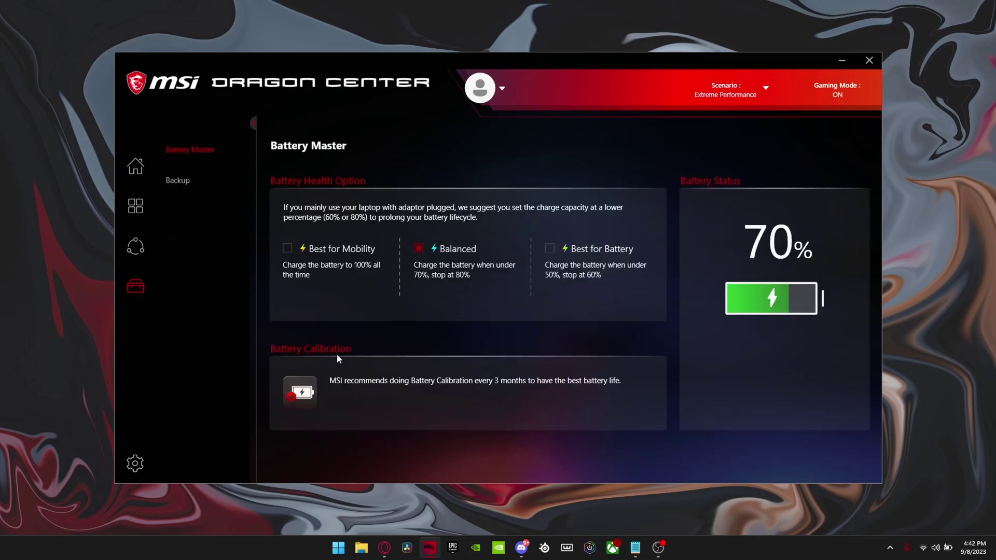